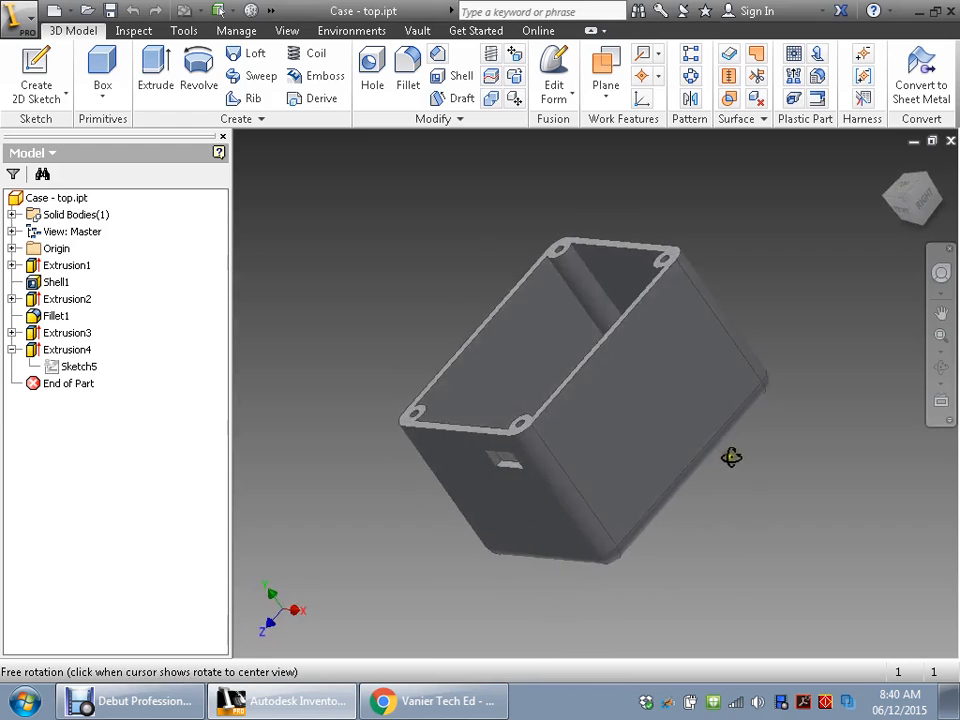
Edit the sketch of the rectangular cutout in the case's front wall, set its height to 0.3 in and finish the sketch.
key("Escape")
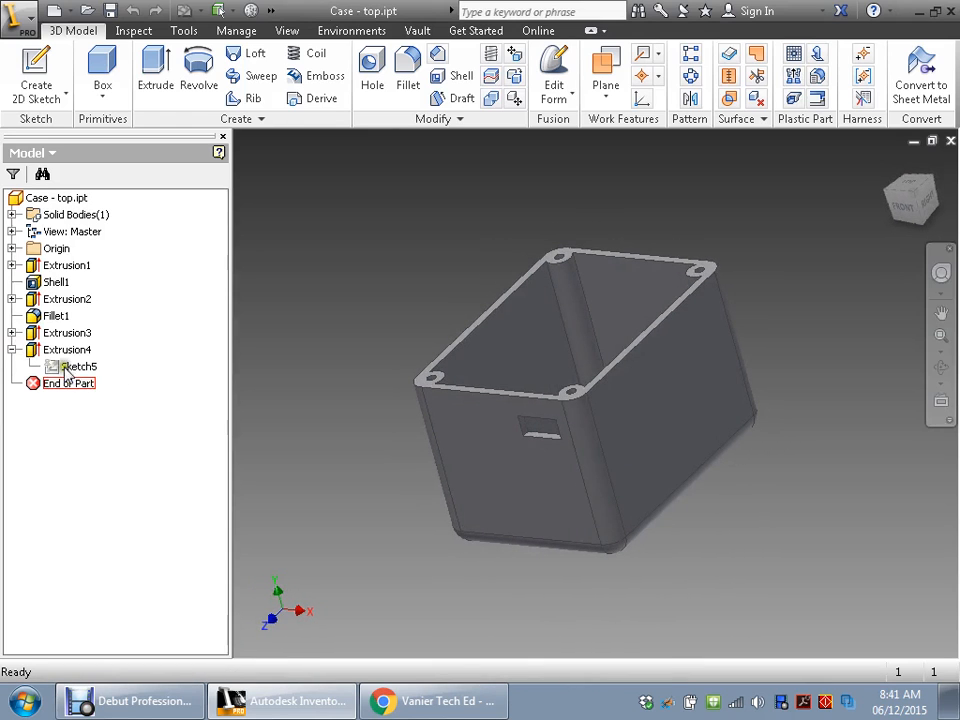
left_click(75, 367)
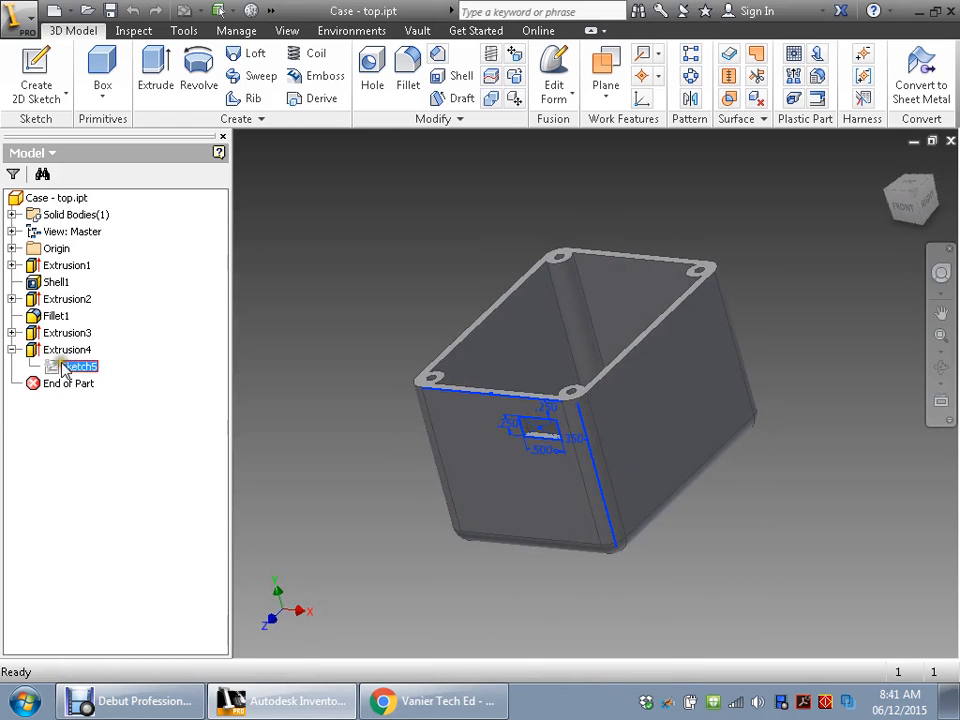
double_click(55, 368)
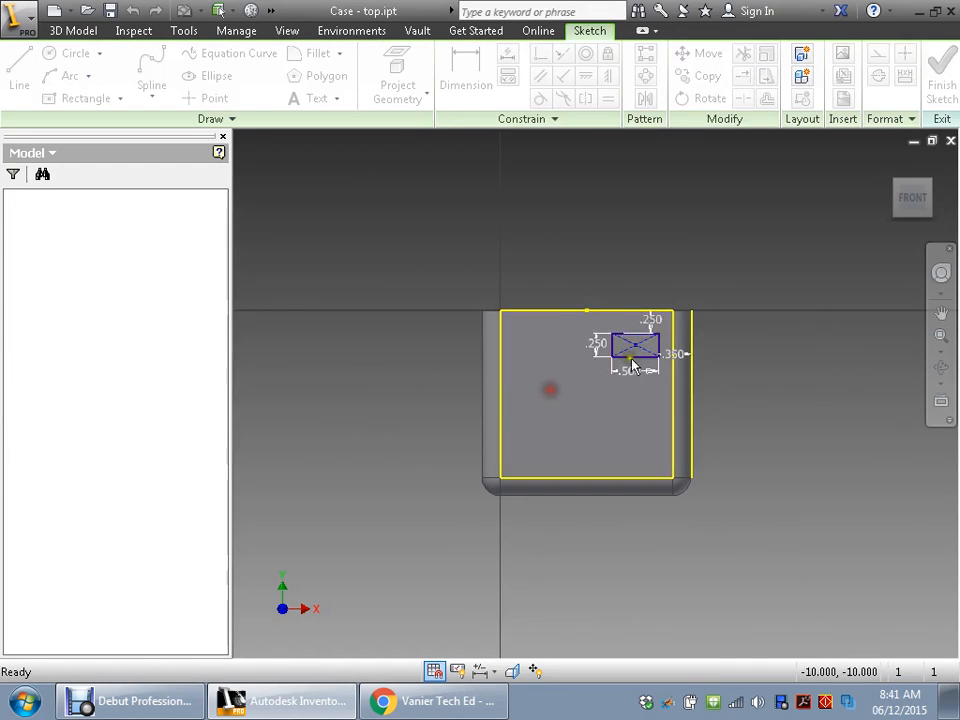
scroll(674, 316, "up", 10)
middle_click_drag(646, 292, 583, 345)
scroll(503, 381, "up", 3)
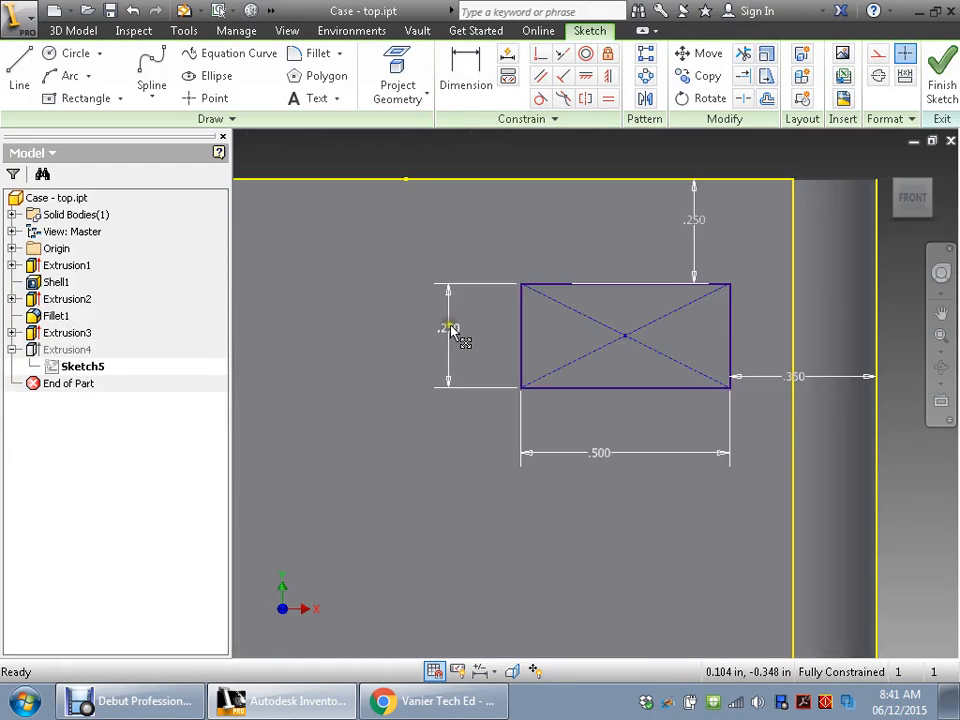
double_click(450, 329)
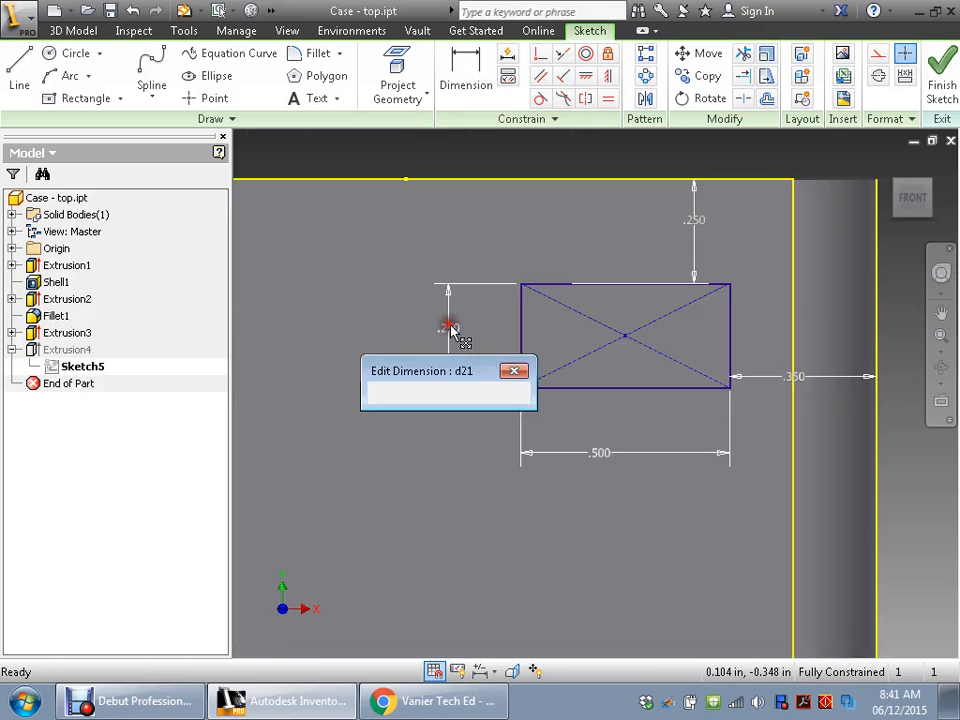
left_click(390, 395)
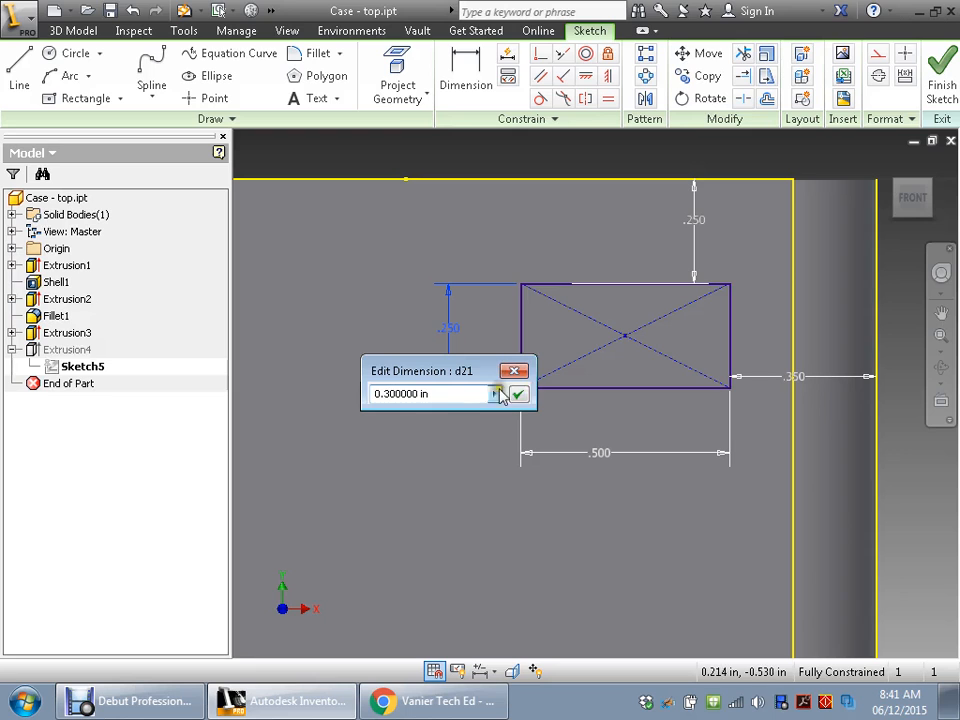
left_click(519, 393)
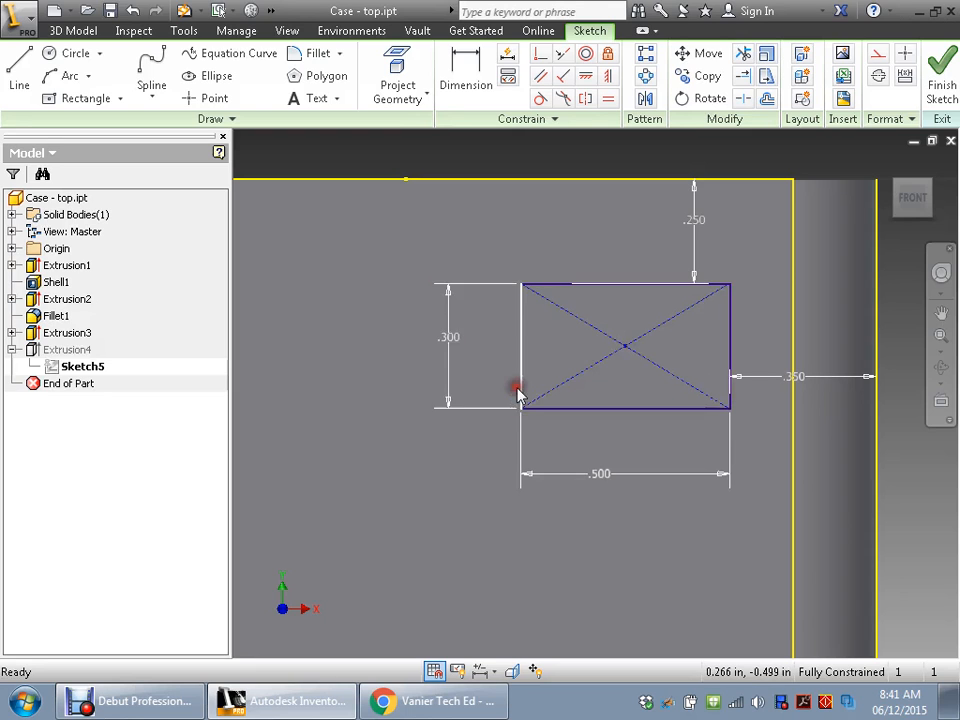
left_click(935, 86)
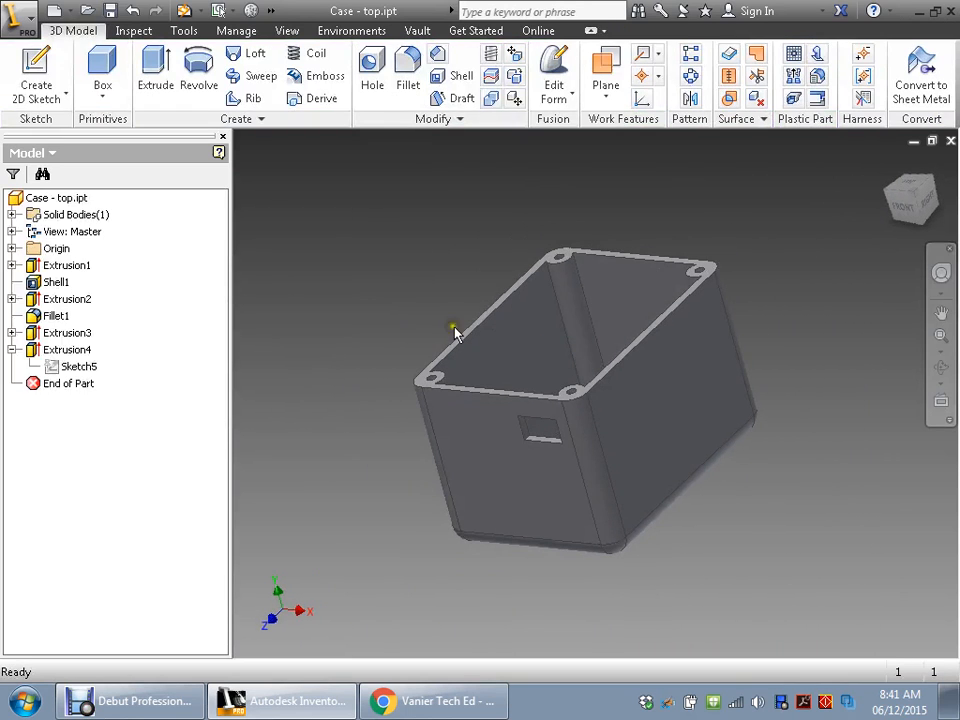
middle_click_drag(390, 323, 356, 345)
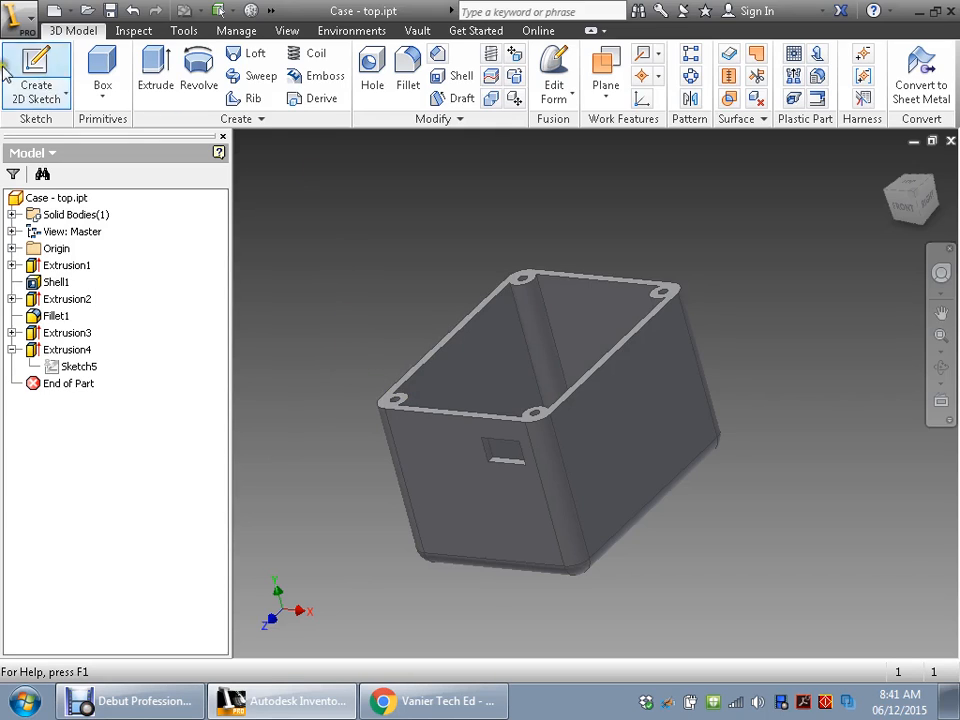
Create a new part and save it as Case - bottom.ipt in the INVENTOR folder.
left_click(22, 20)
mouse_move(50, 120)
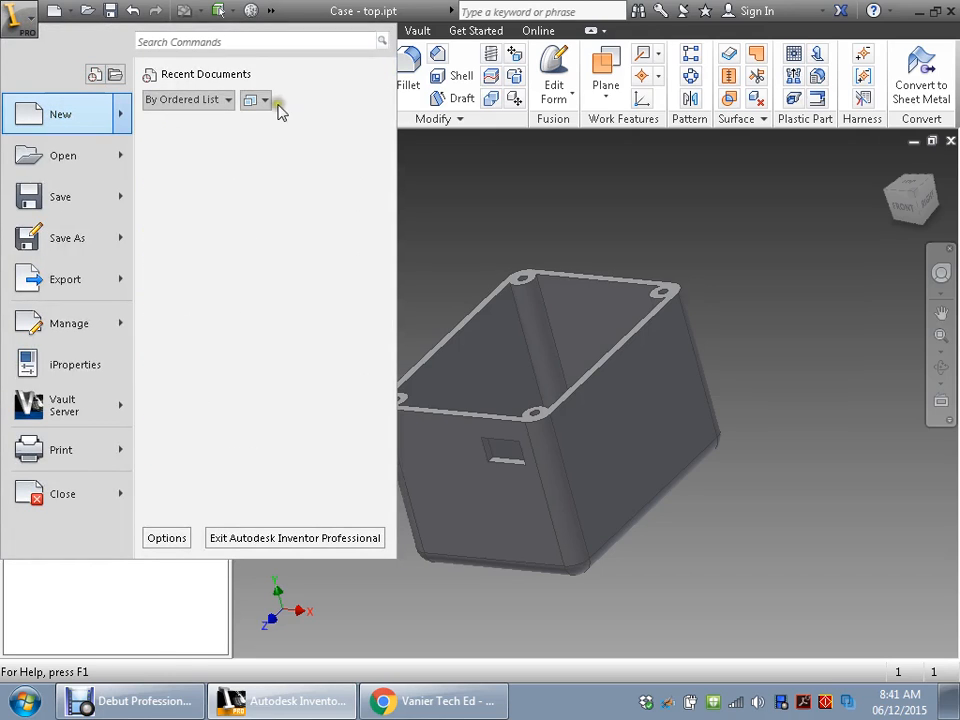
left_click(158, 269)
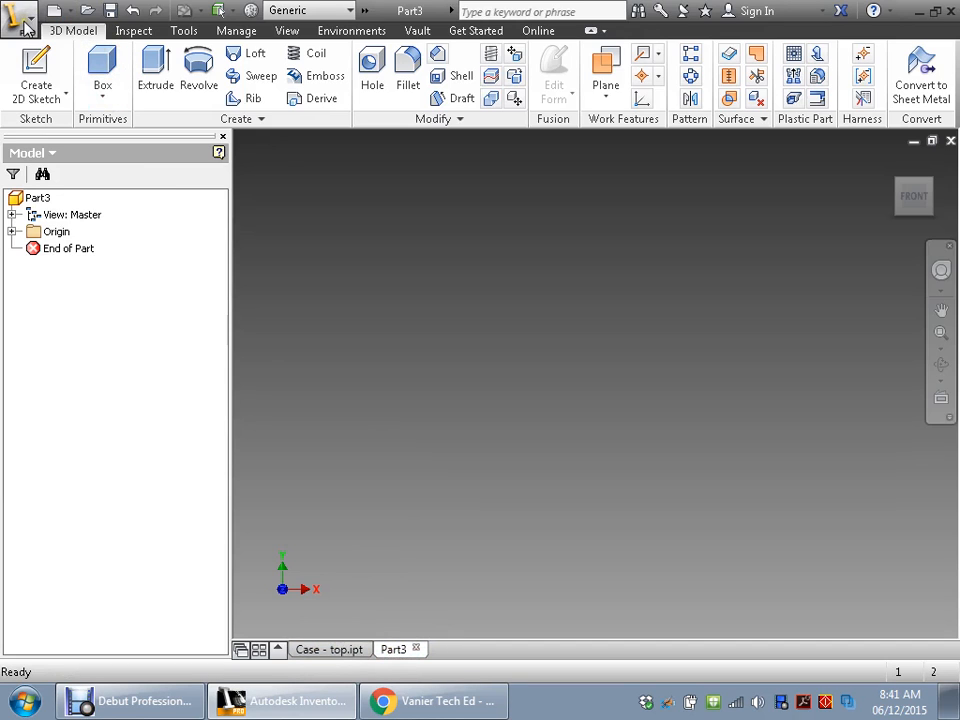
left_click(111, 11)
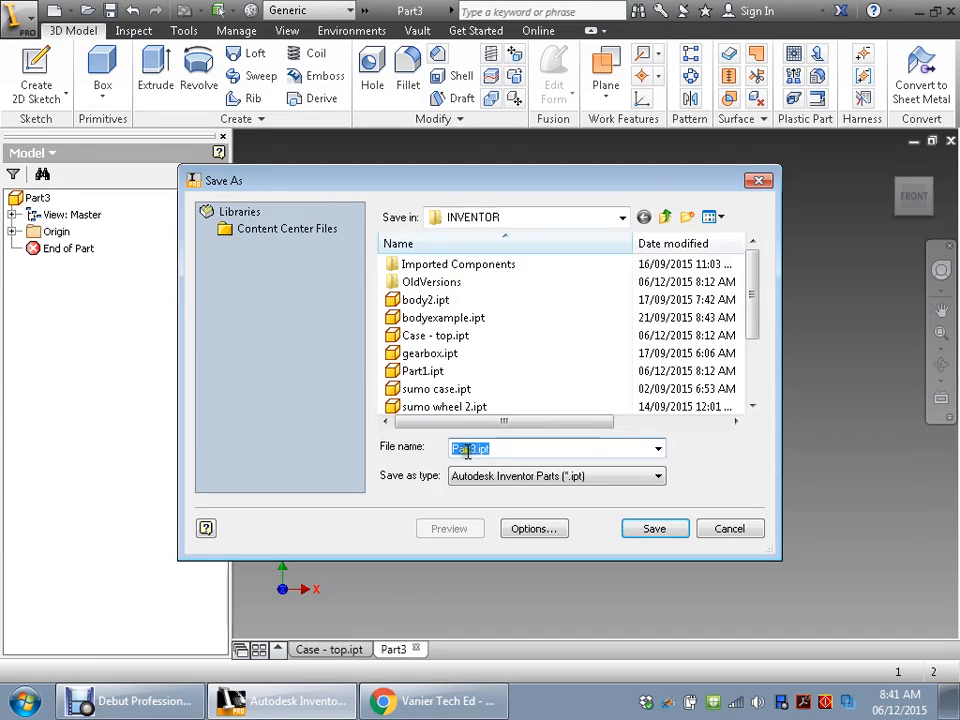
left_click(425, 338)
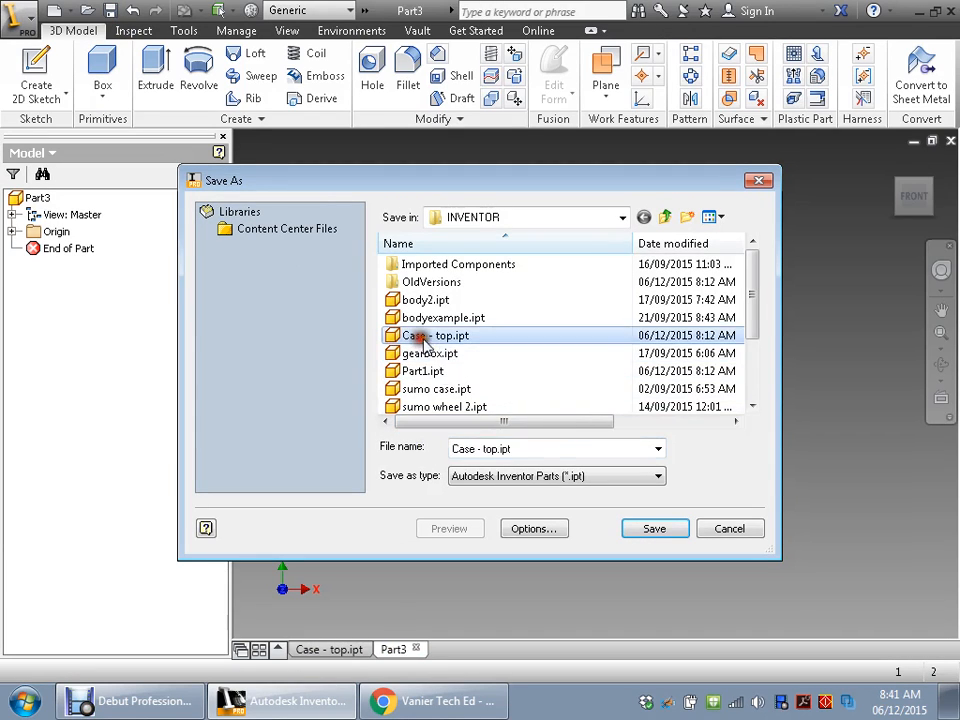
left_click(487, 449)
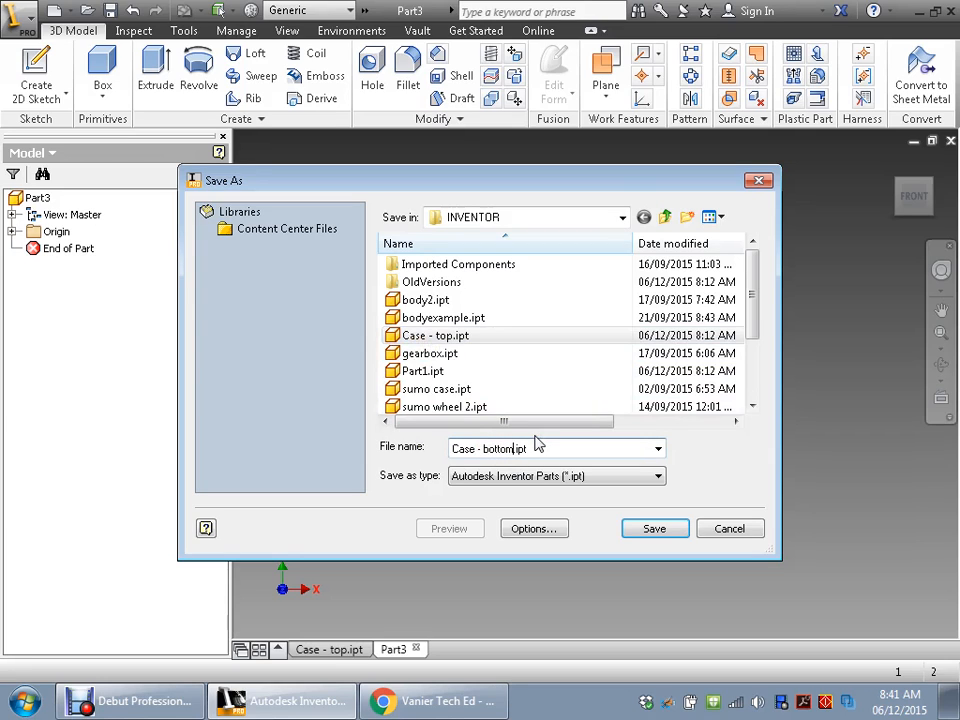
key("Return")
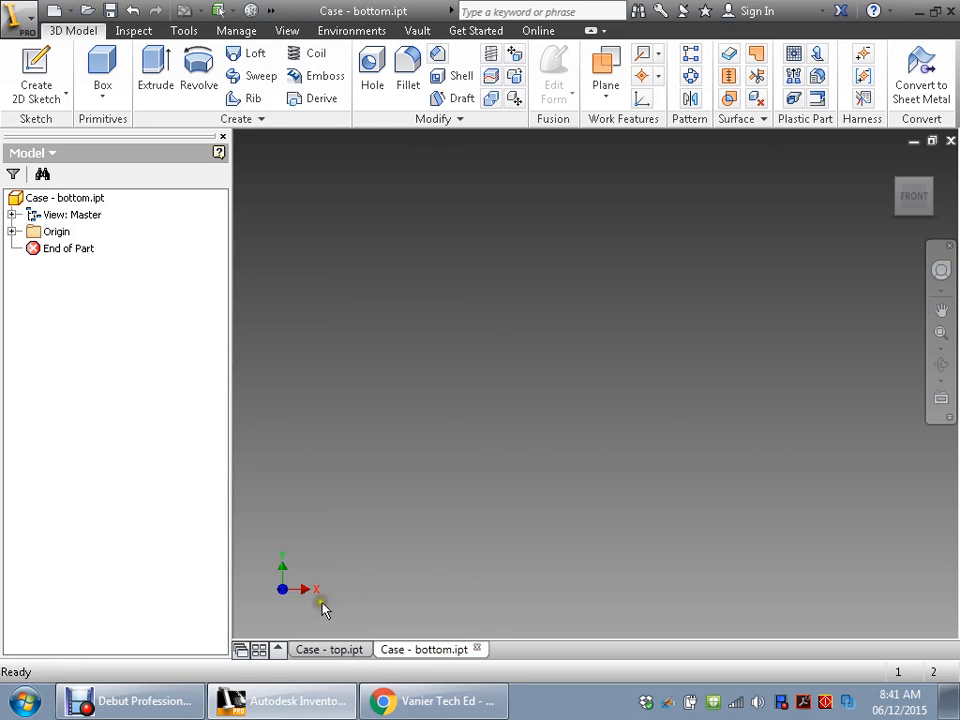
Start a 2D sketch on the XZ plane and draw a center rectangle about 0.5 in wide, centred on the origin.
left_click(30, 72)
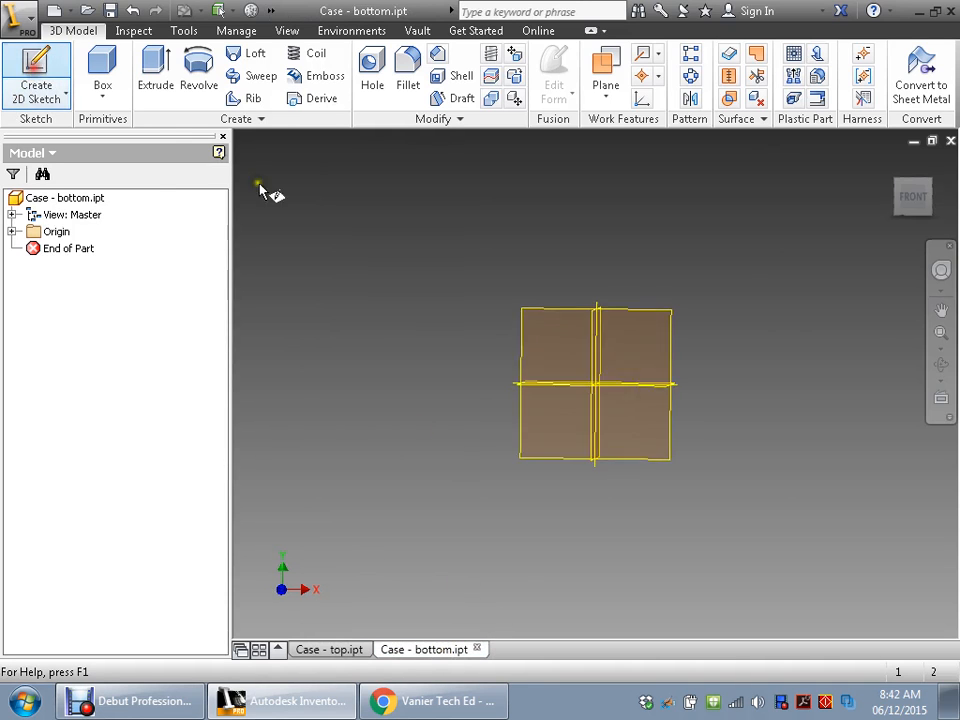
left_click(475, 400)
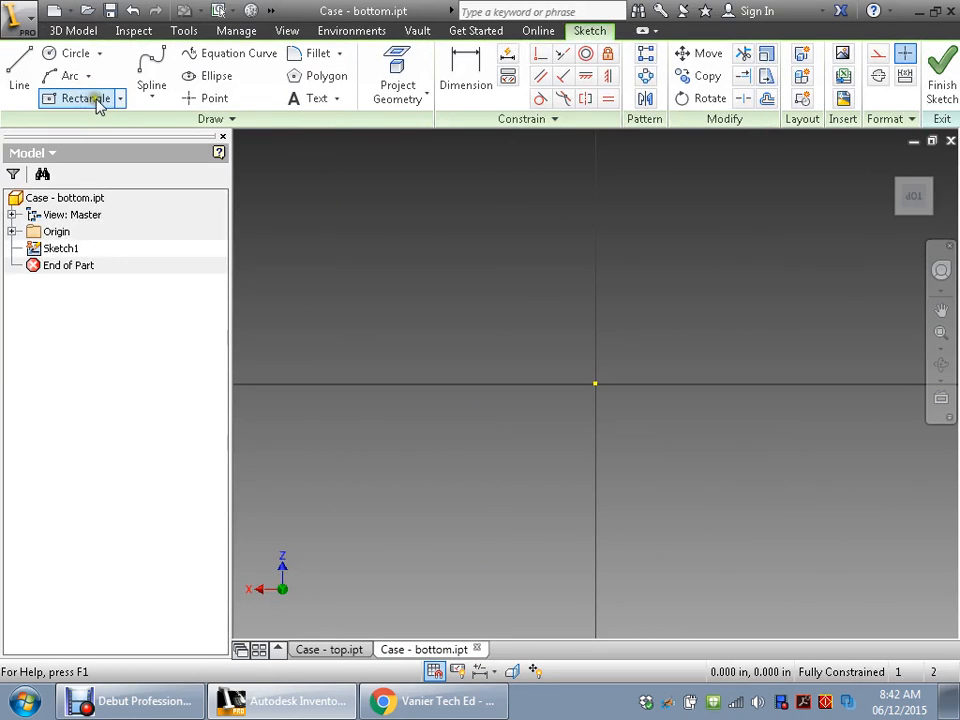
left_click(73, 103)
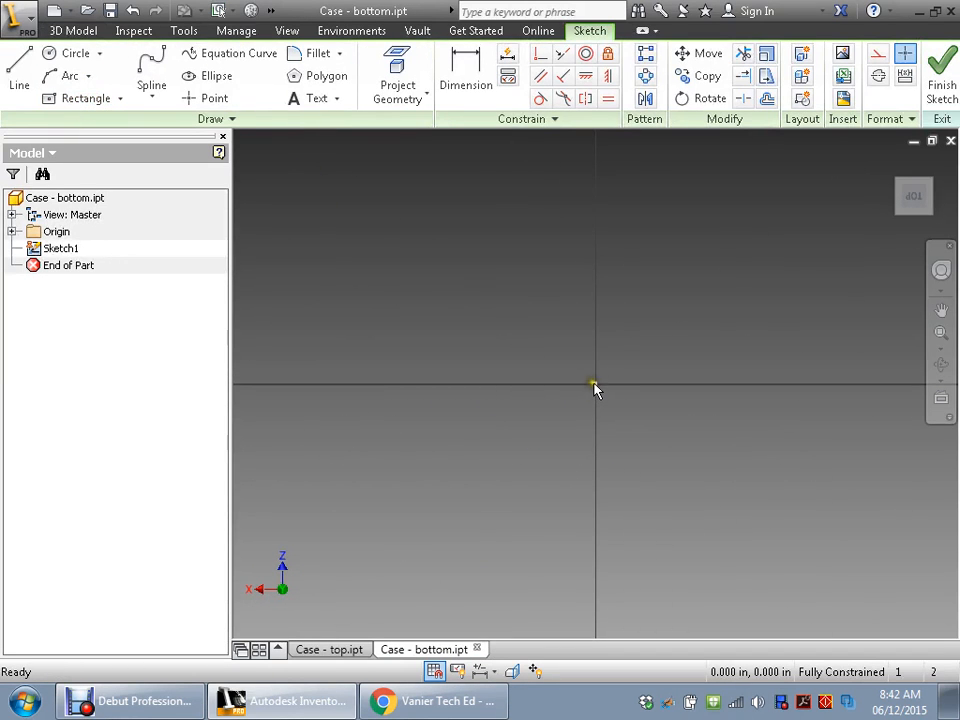
left_click(85, 106)
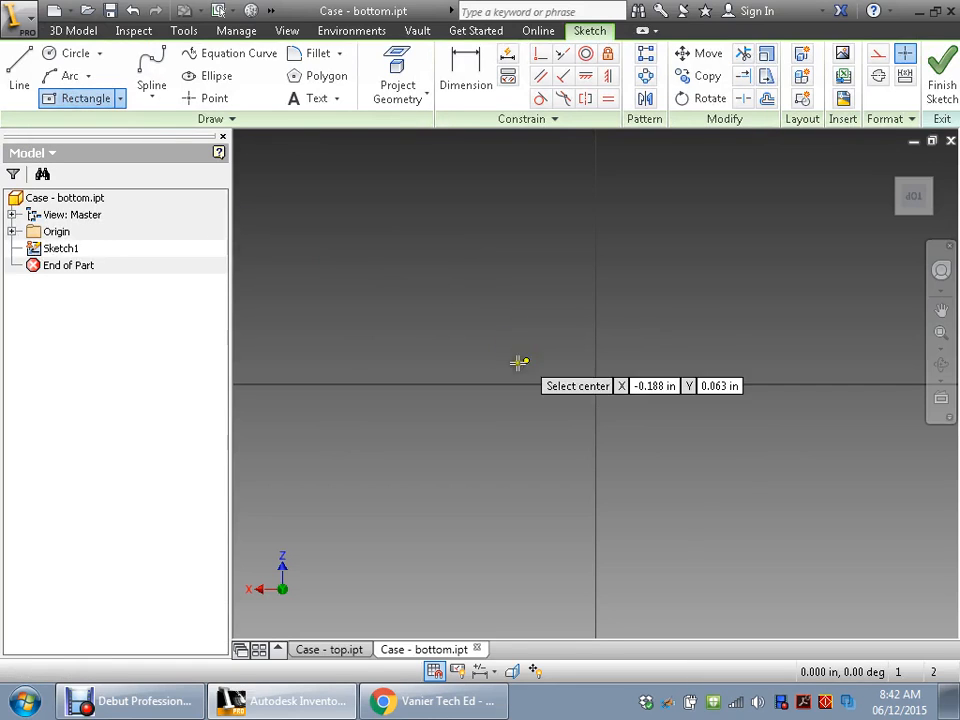
left_click(595, 384)
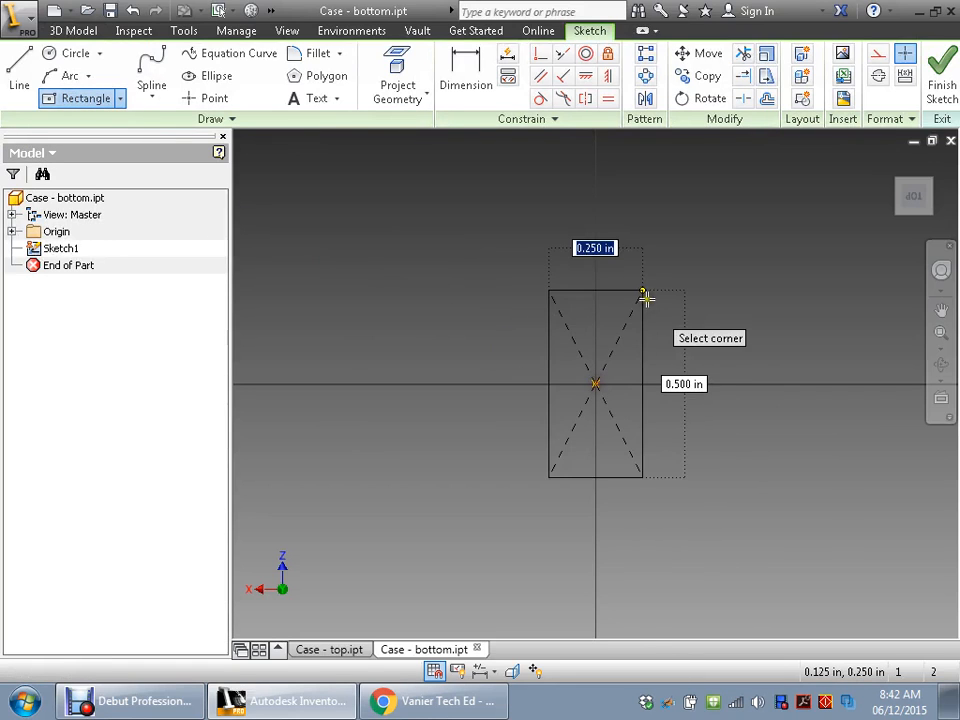
left_click(689, 268)
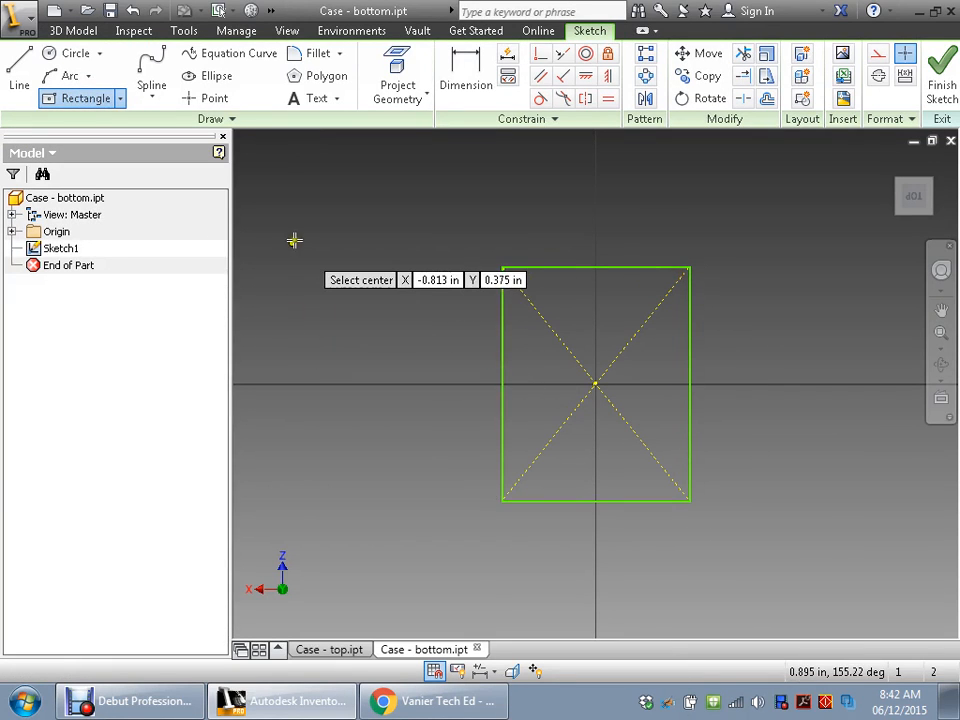
key("Escape")
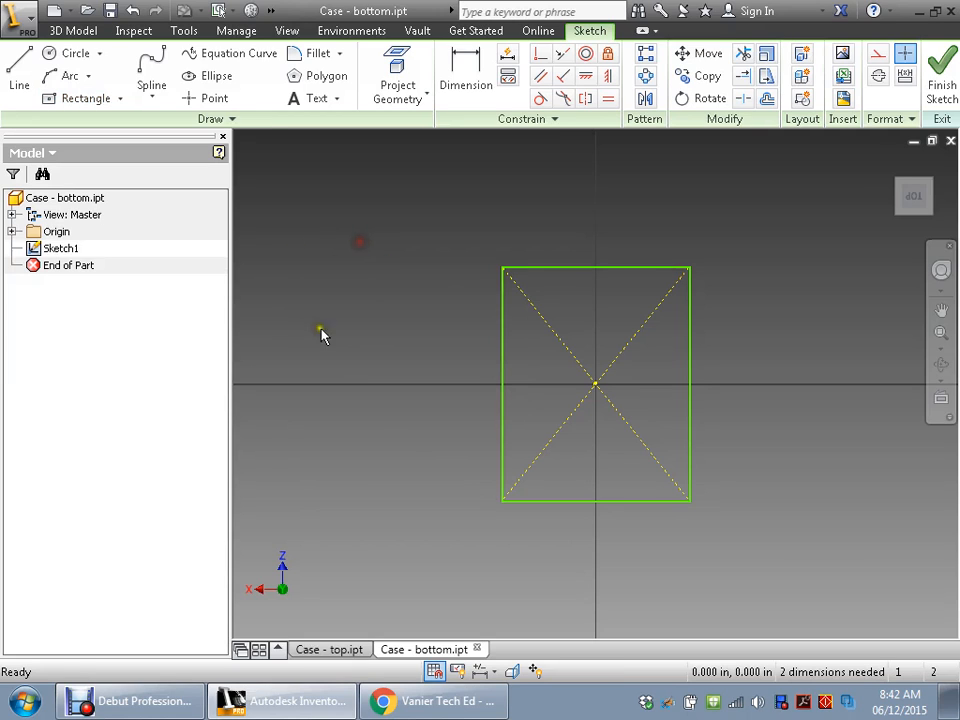
In Case - top.ipt, measure the outer width between the two long side edges of the case in the top view.
left_click(461, 73)
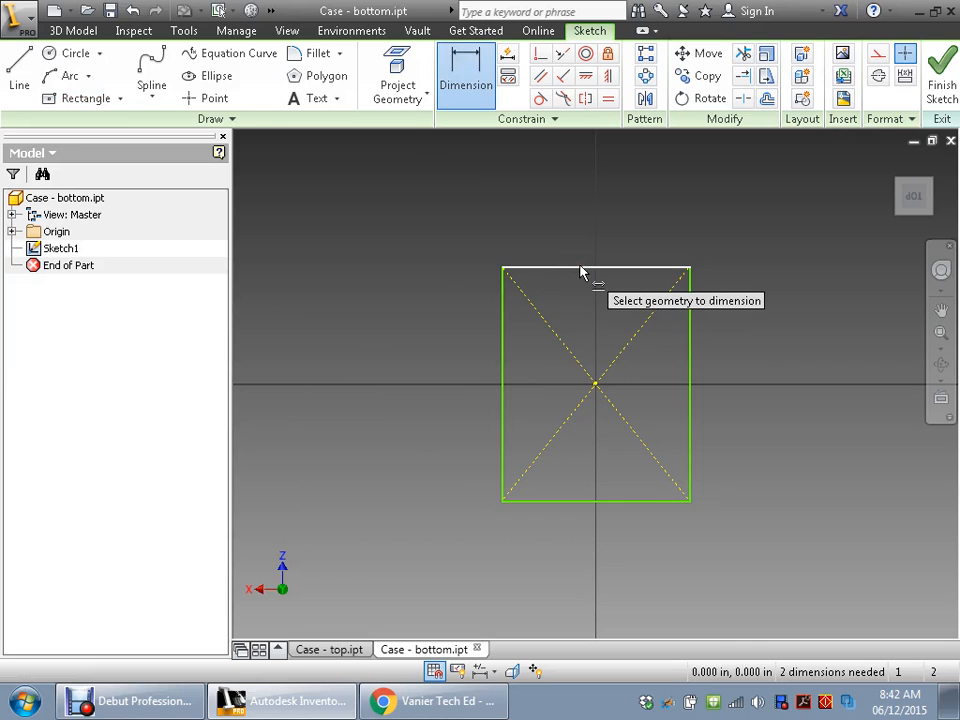
left_click(319, 651)
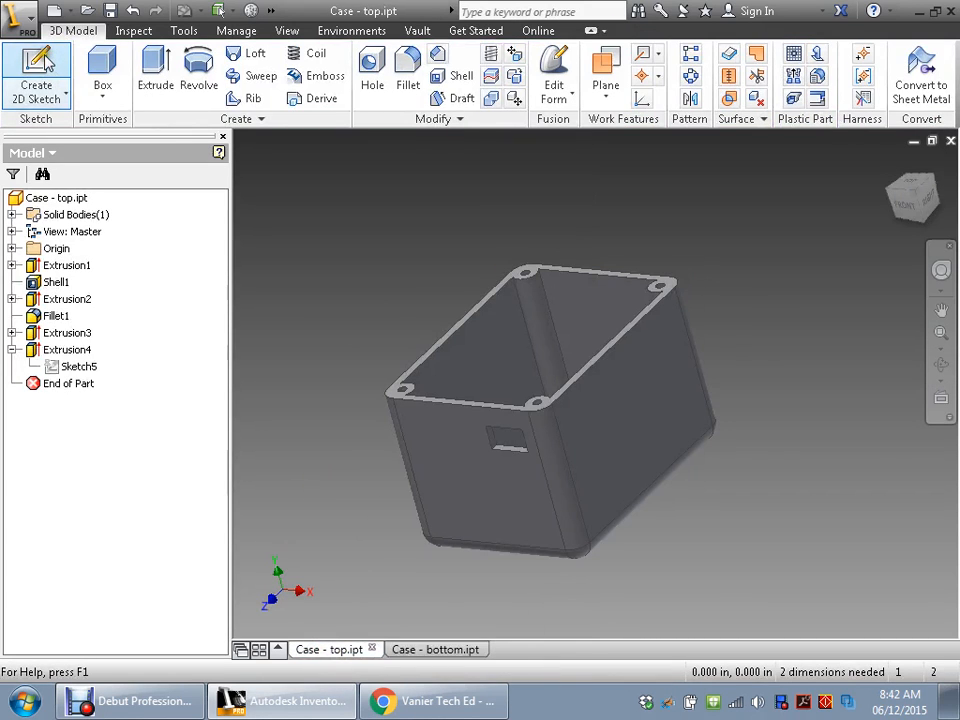
left_click(128, 33)
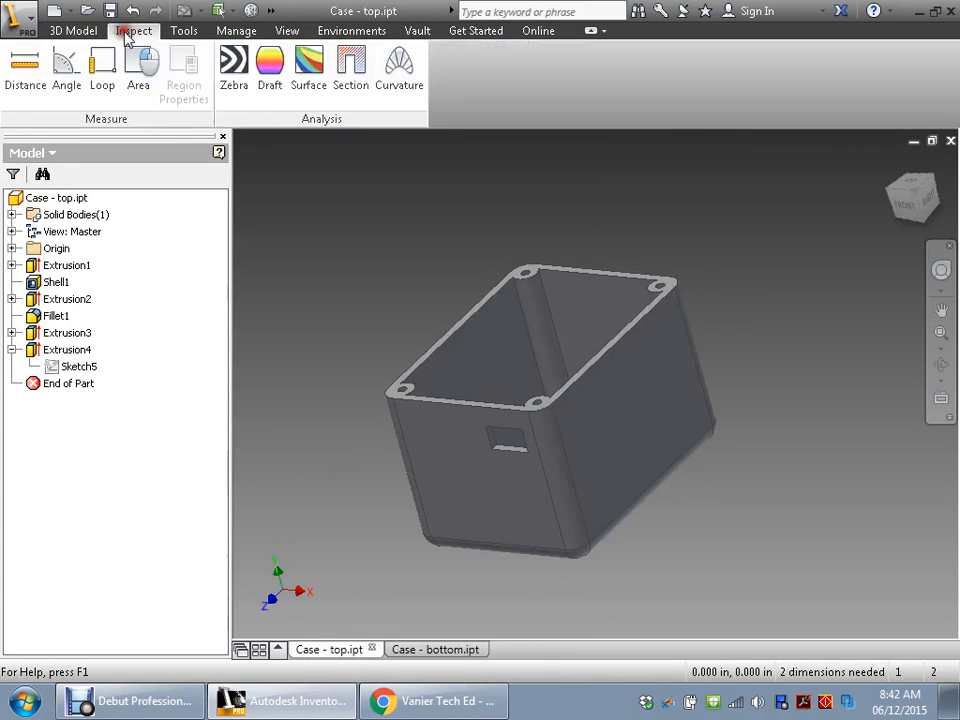
left_click(25, 64)
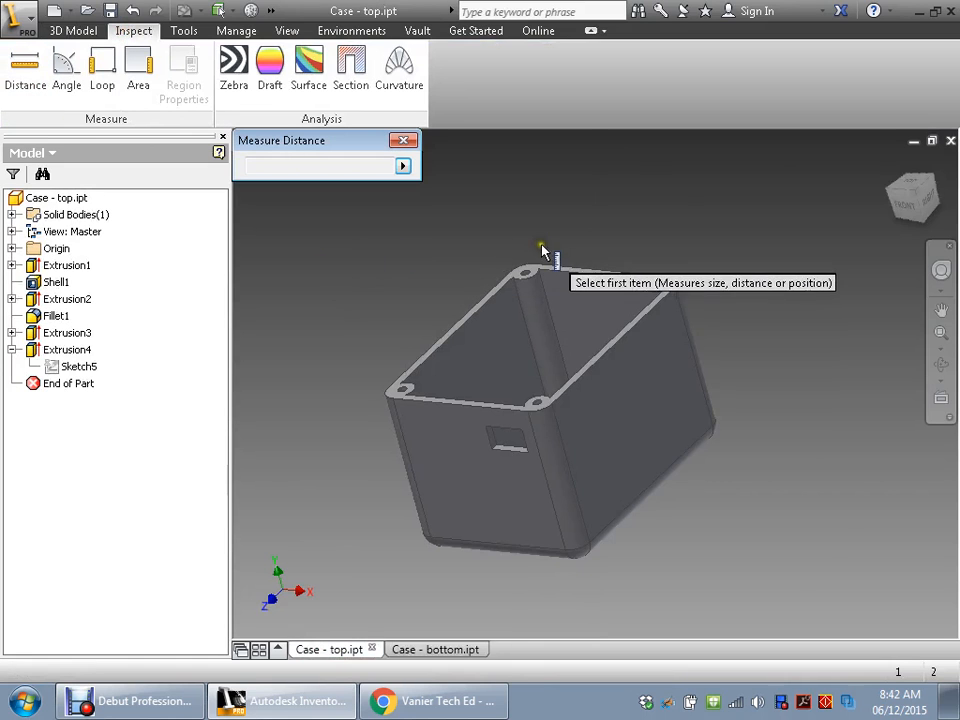
scroll(545, 343, "up", 3)
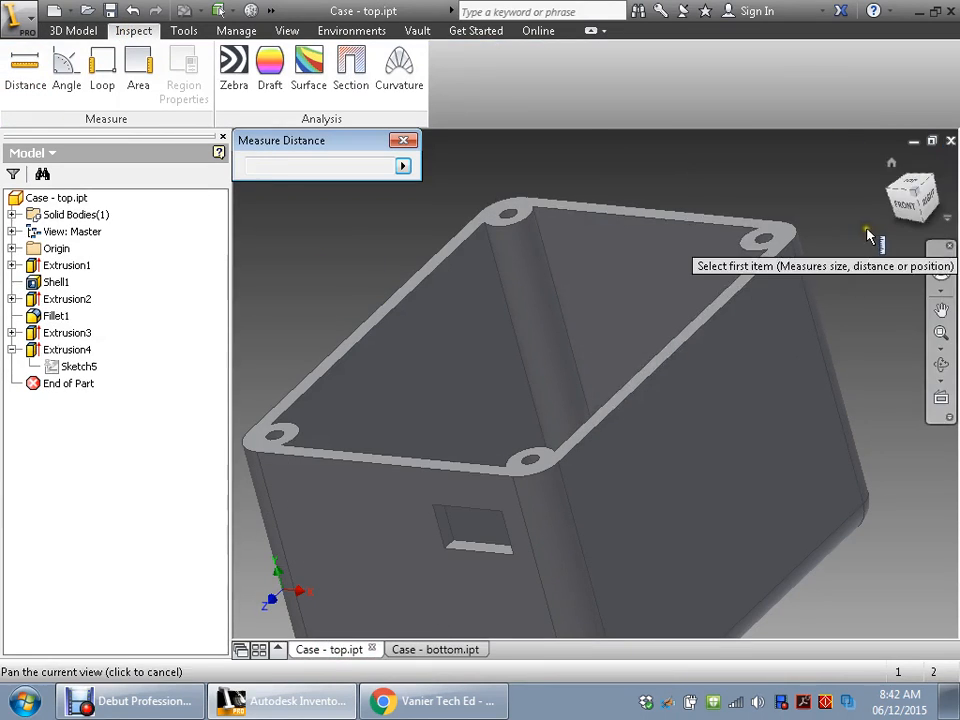
left_click(912, 188)
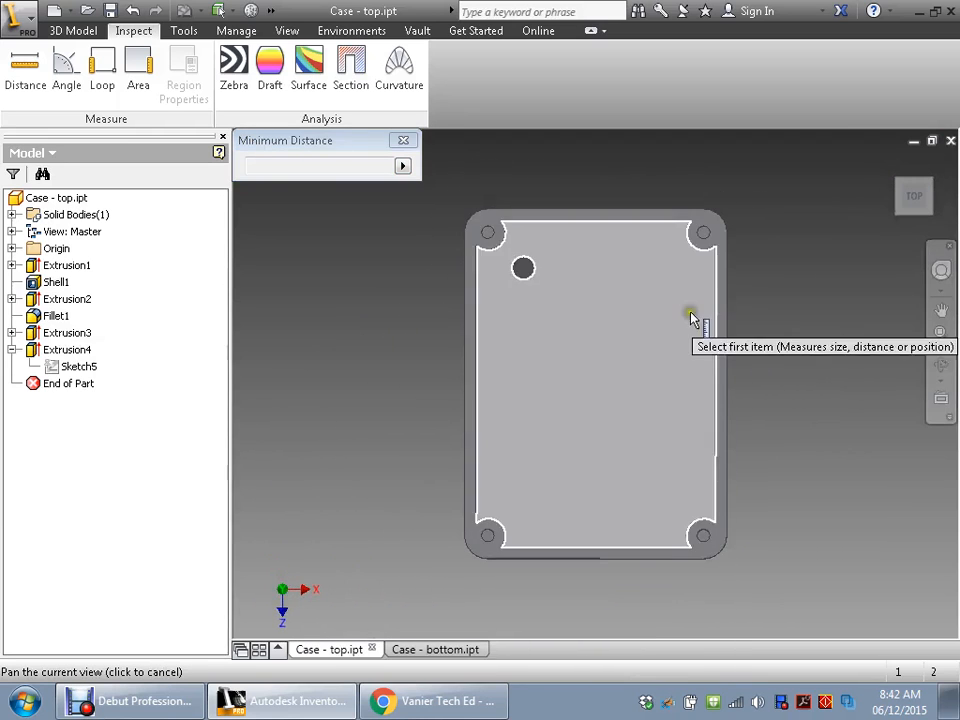
scroll(568, 381, "up", 3)
scroll(304, 355, "down", 3)
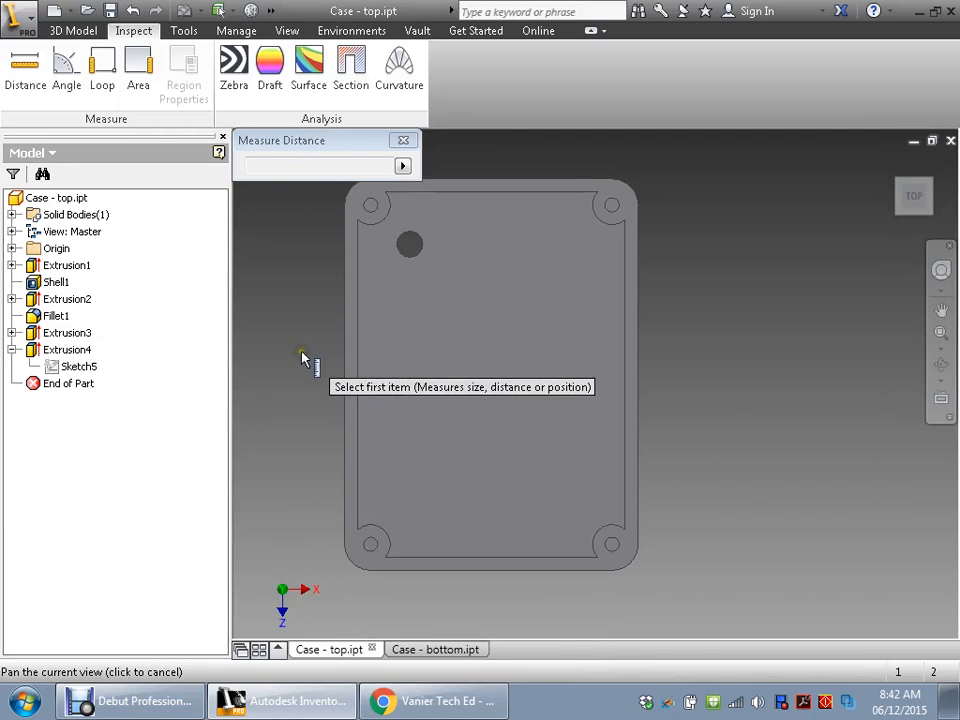
left_click(344, 382)
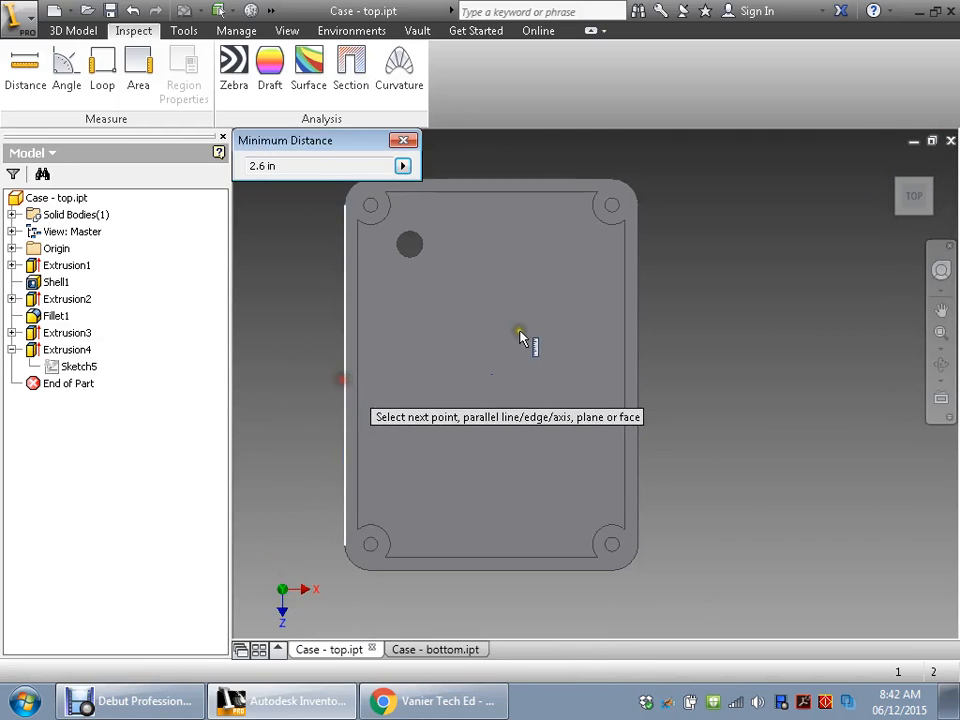
left_click(644, 377)
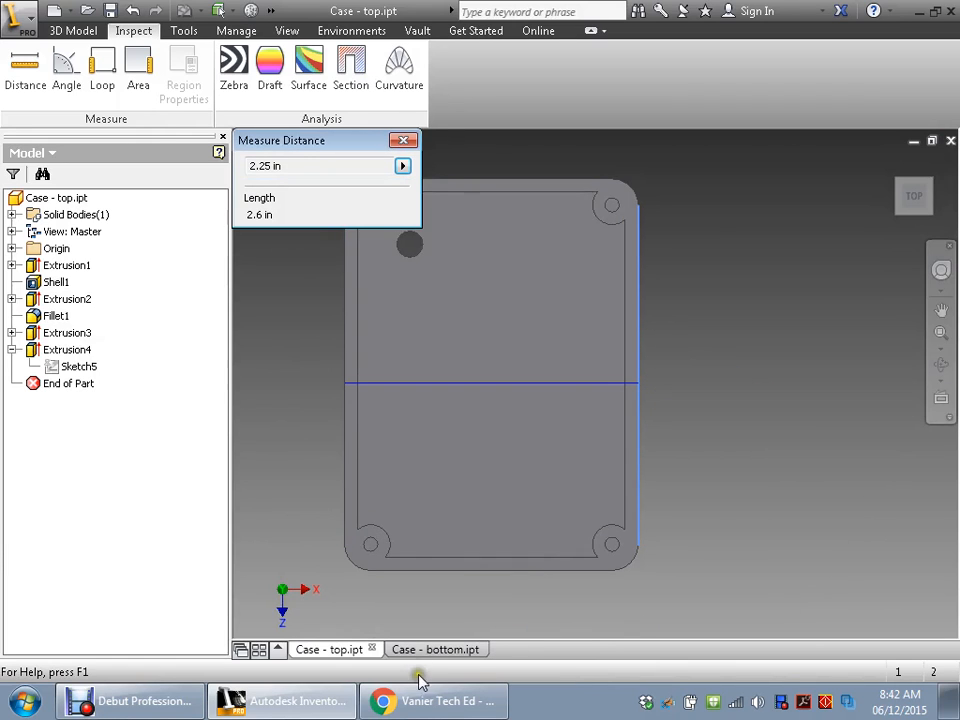
In the Case - bottom.ipt sketch, dimension the rectangle's horizontal width as 2.25 in.
left_click(418, 655)
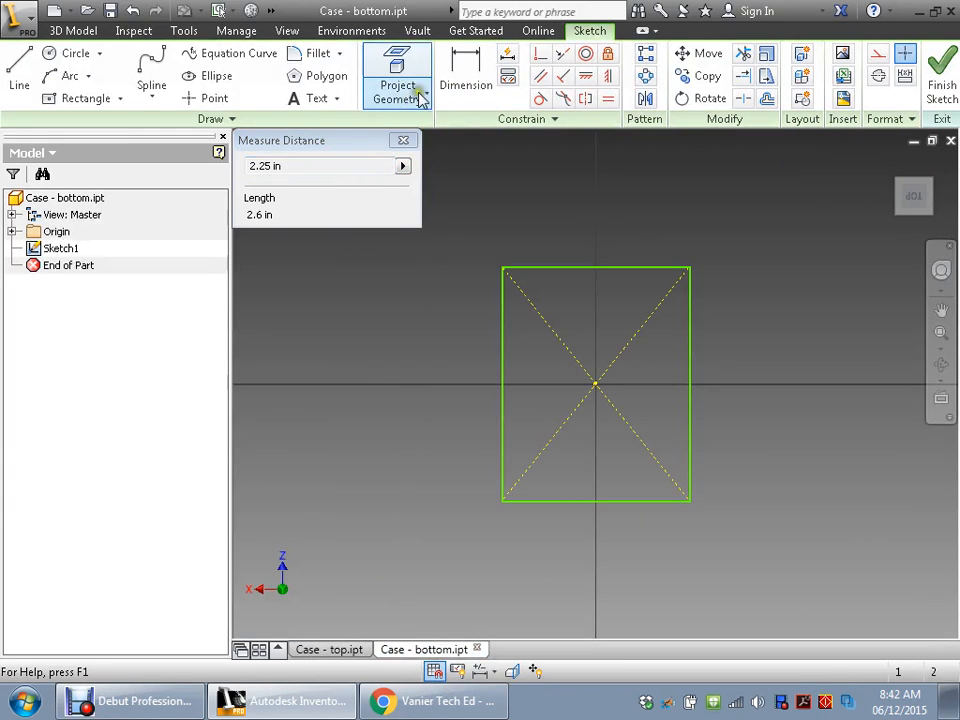
left_click(450, 65)
left_click(563, 267)
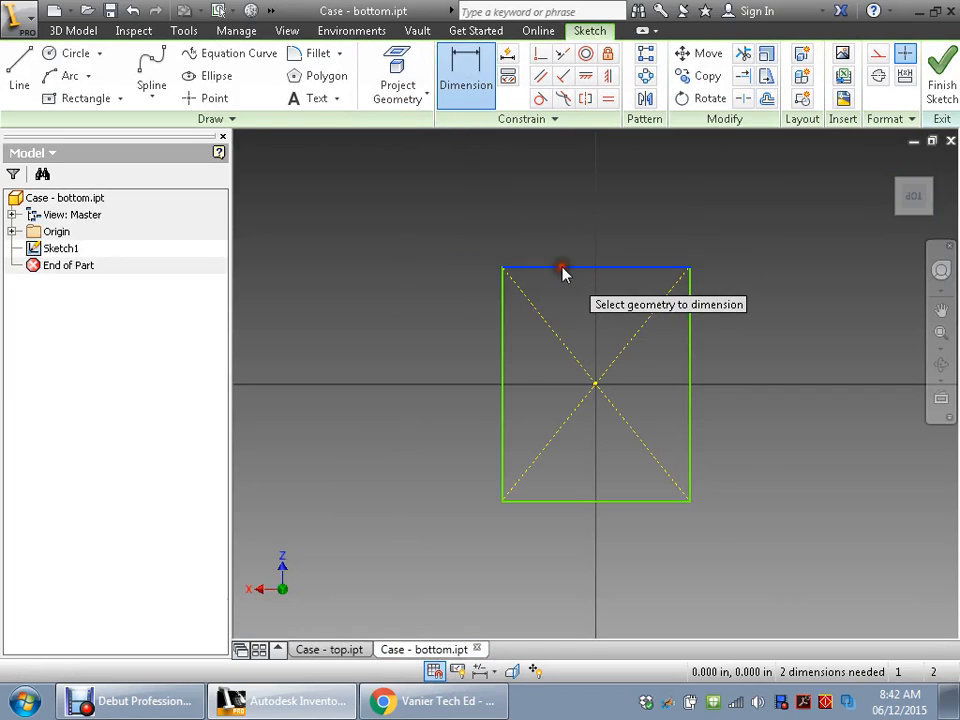
left_click(565, 228)
type("2")
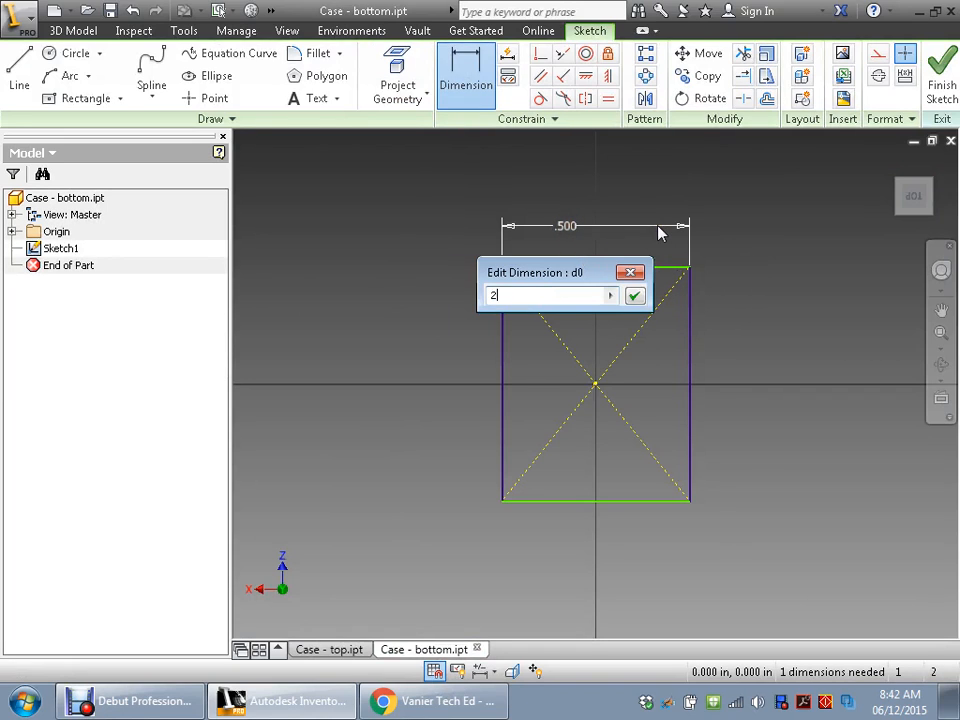
type(".25")
key("Return")
scroll(630, 300, "up", 2)
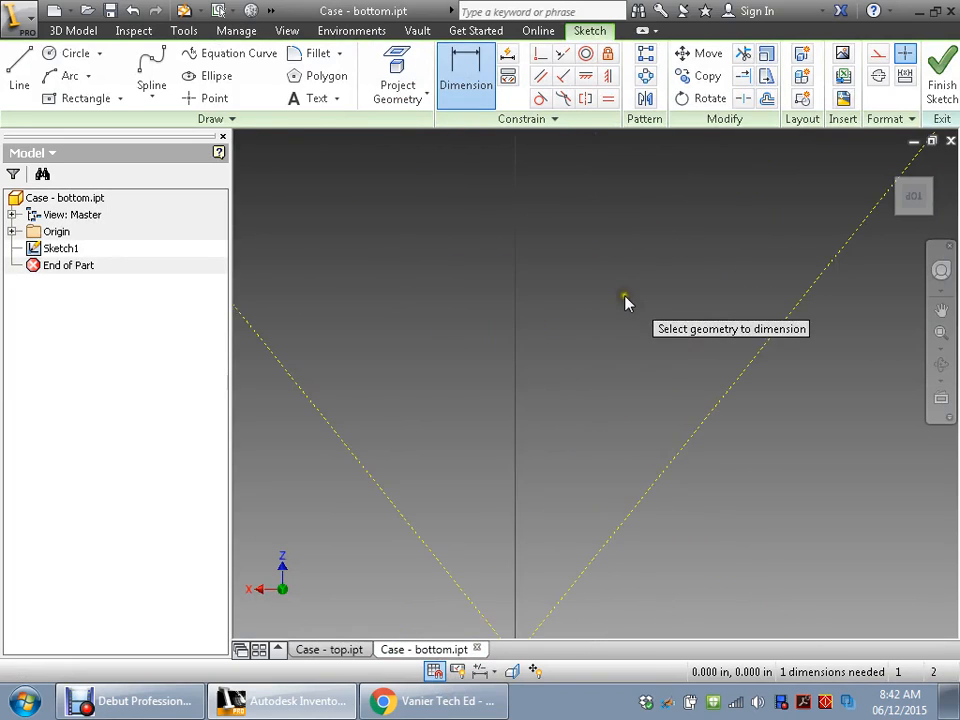
In Case - top.ipt, measure the outer length between the two short outer edges of the case.
scroll(655, 305, "down", 3)
mouse_move(677, 296)
middle_mouse_down()
mouse_move(606, 281)
mouse_move(495, 313)
middle_mouse_up()
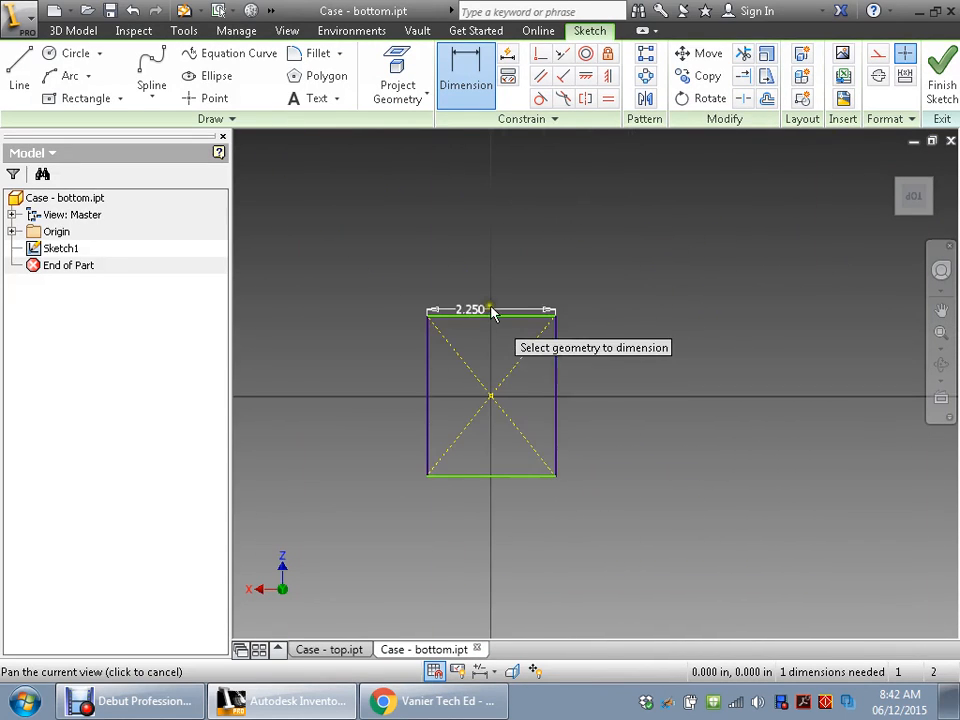
left_click(327, 649)
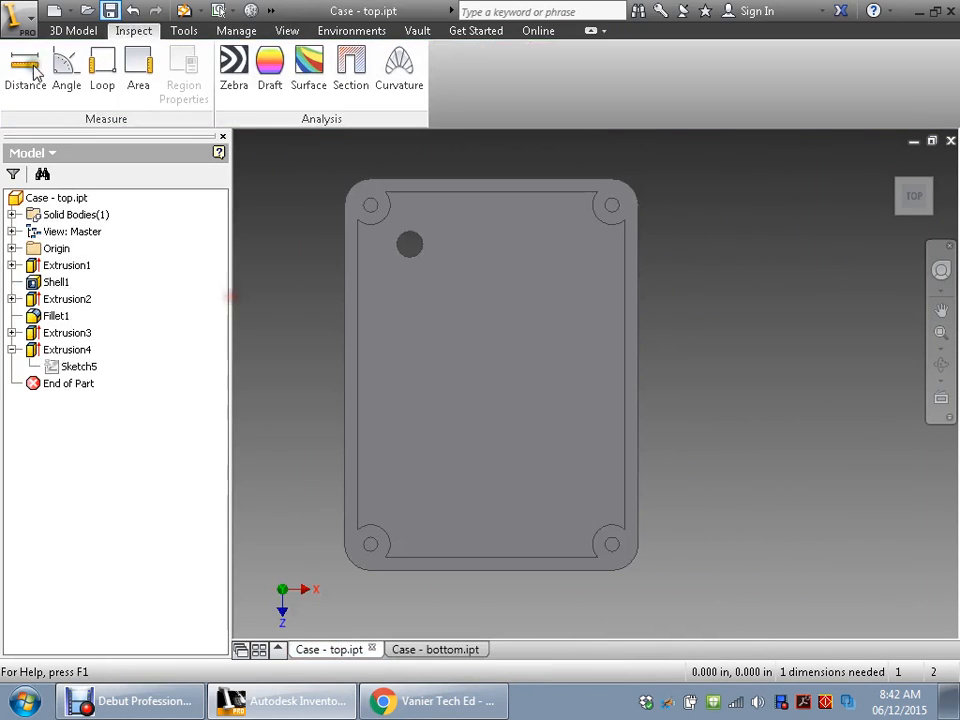
left_click(22, 66)
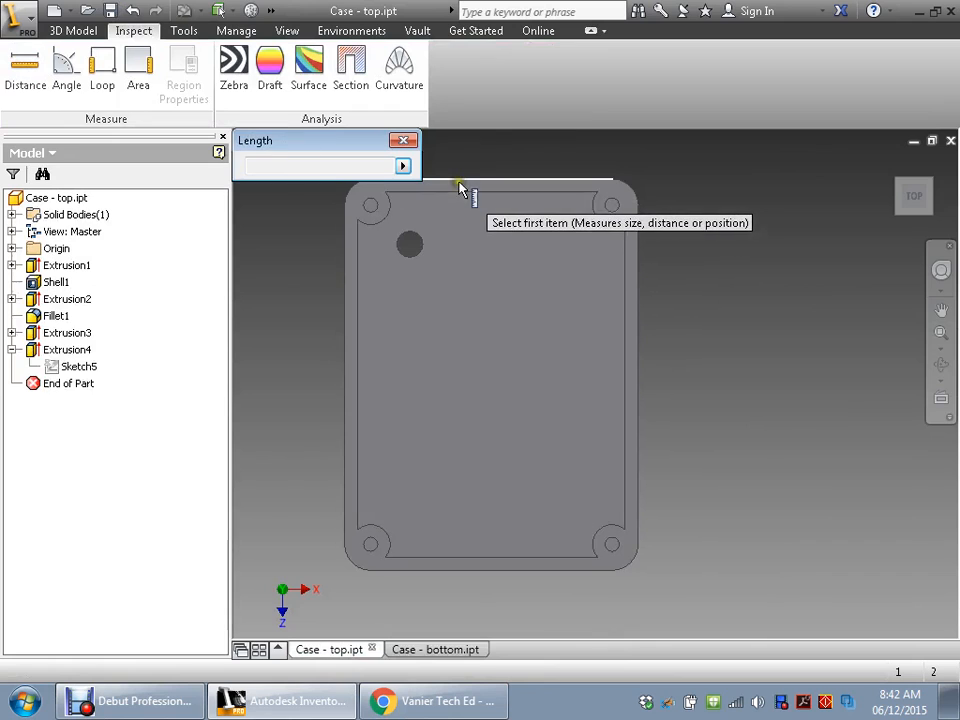
left_click(459, 183)
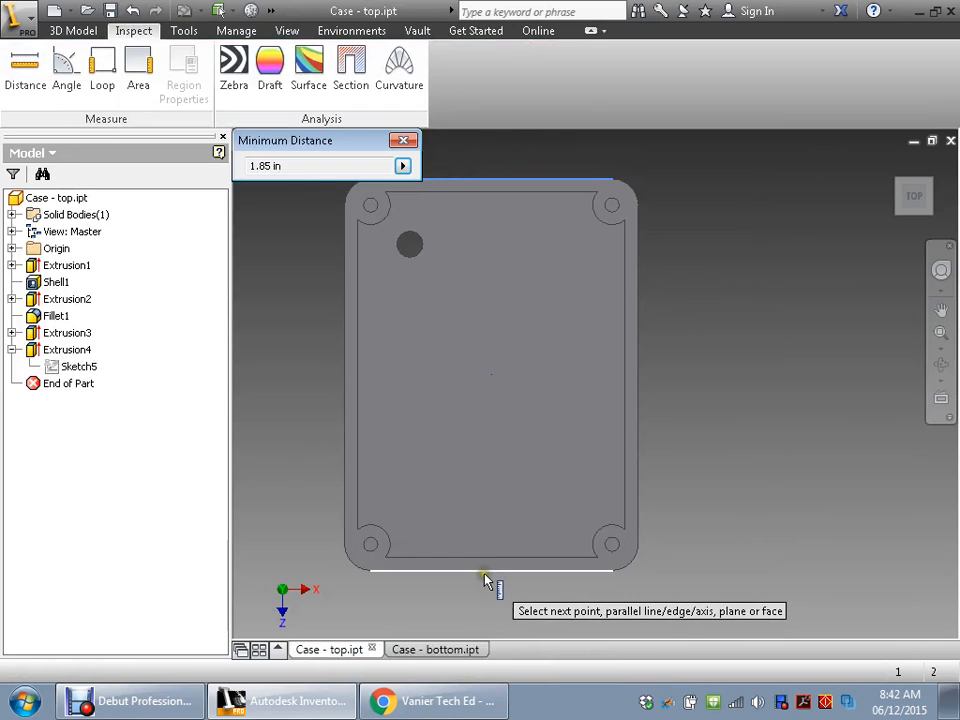
left_click(487, 570)
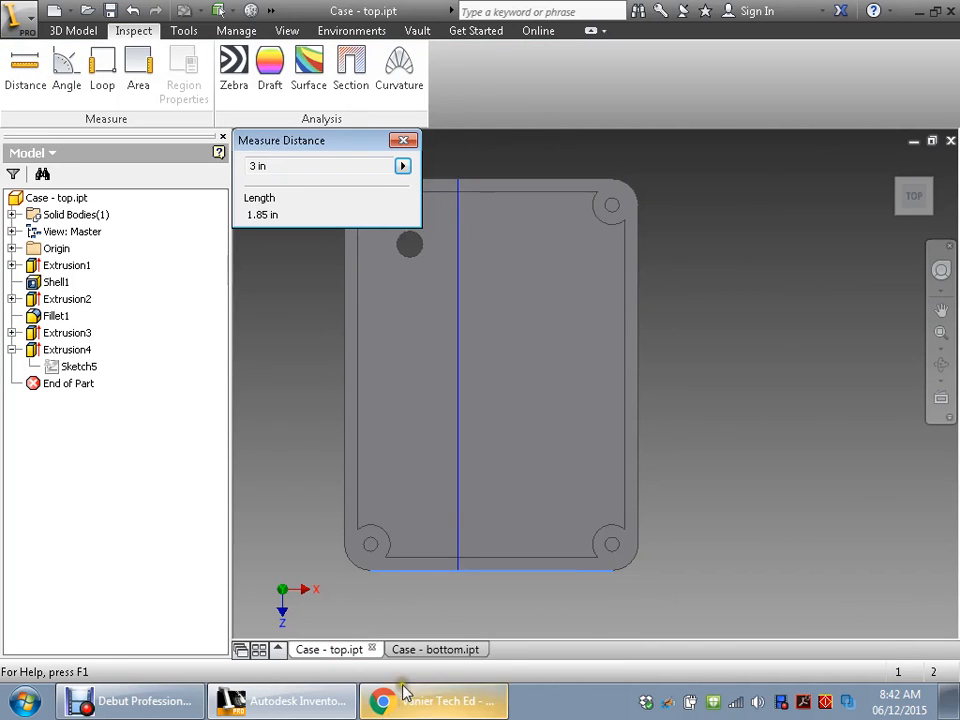
In the Case - bottom.ipt sketch, dimension the rectangle's vertical side as 3 in.
left_click(415, 650)
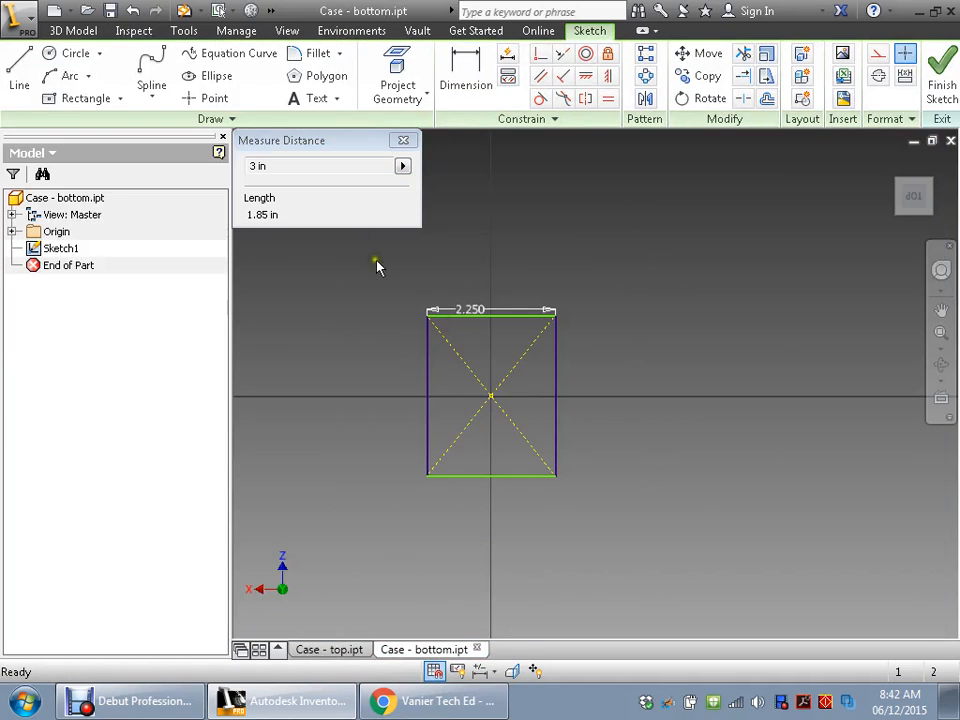
left_click(456, 72)
left_click(428, 399)
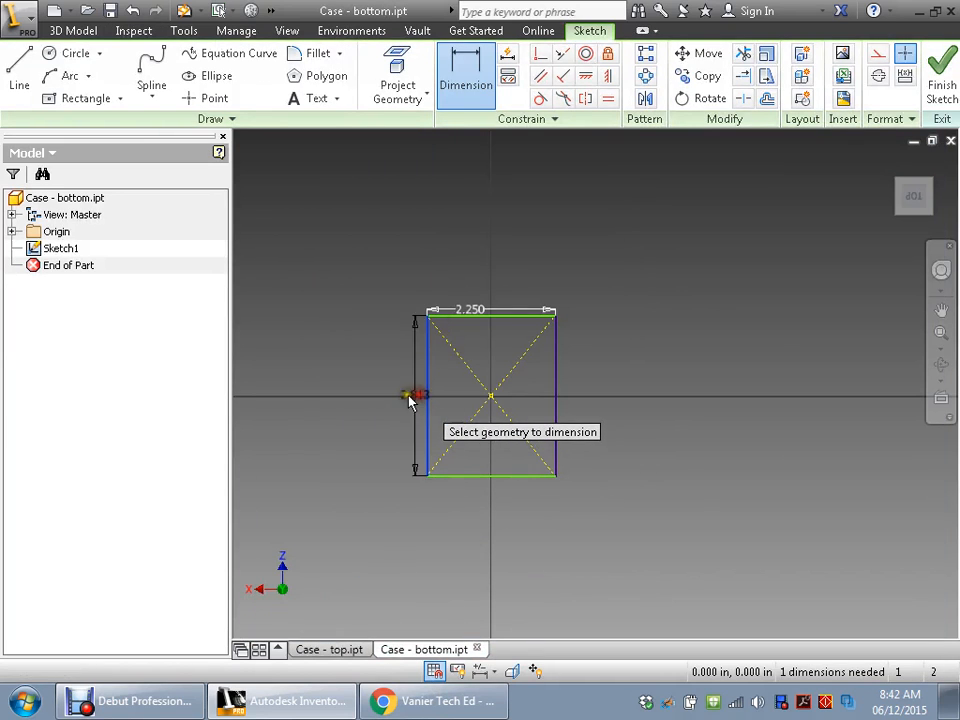
left_click(405, 396)
key("Return")
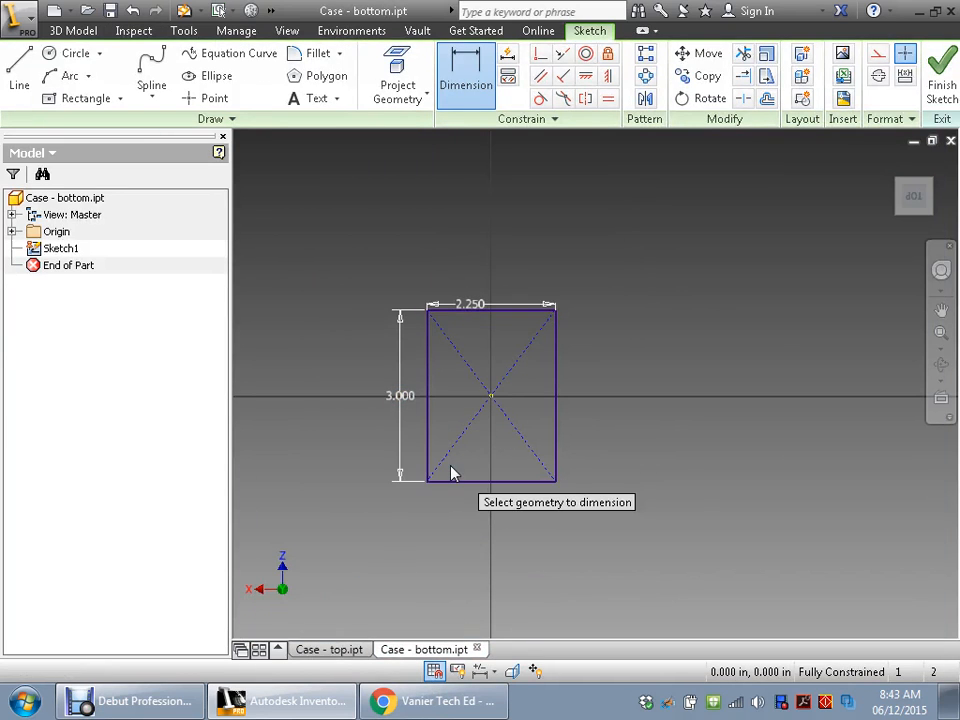
scroll(434, 471, "up", 4)
scroll(433, 471, "down", 5)
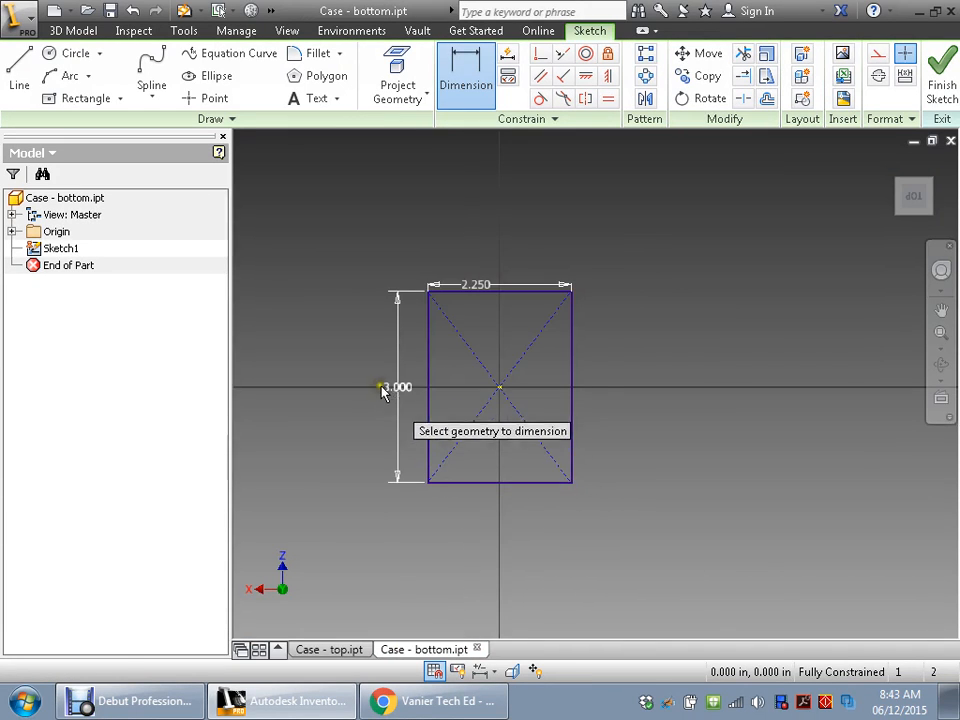
middle_click_drag(374, 382, 382, 390)
scroll(380, 409, "down", 4)
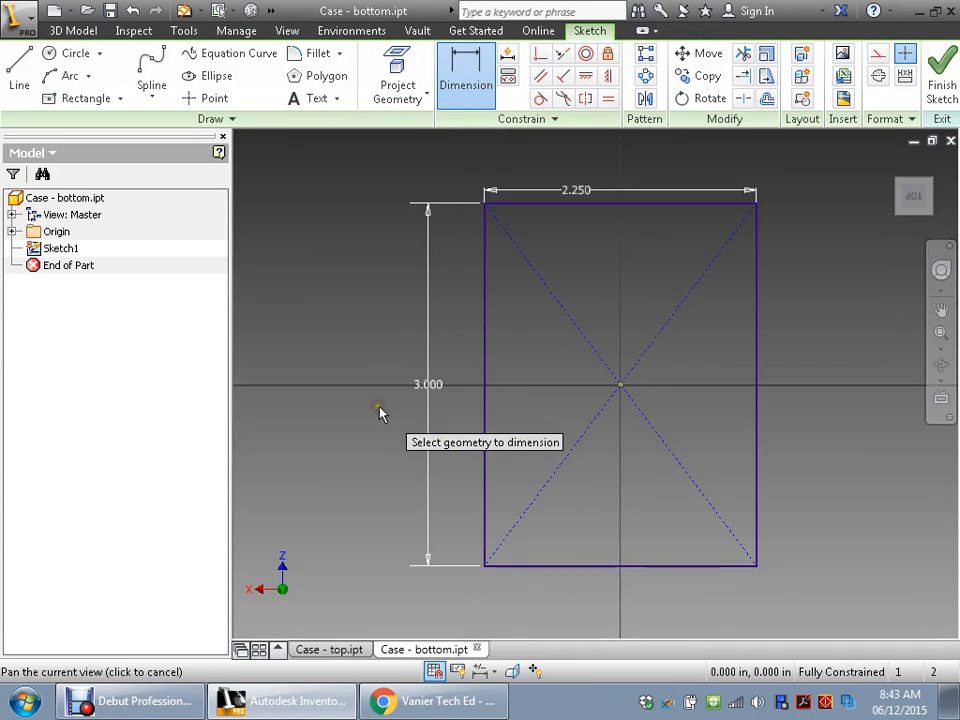
In Case - top.ipt, measure from the rounded outer corner to the centre of the nearby lower corner screw hole to get the corner radius.
left_click(327, 651)
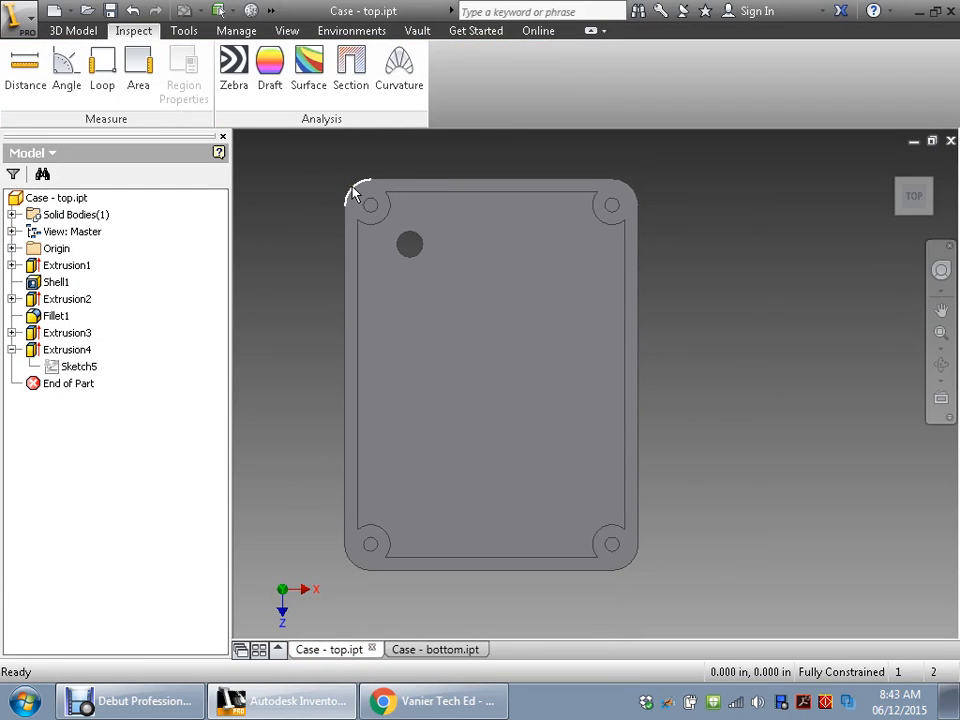
left_click(27, 63)
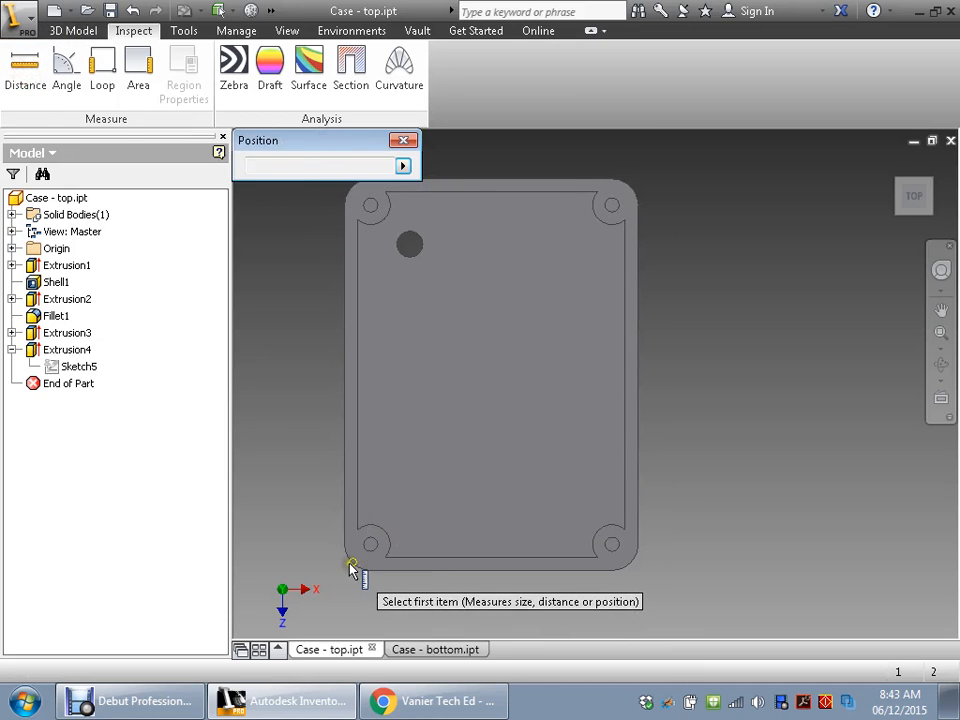
left_click(351, 562)
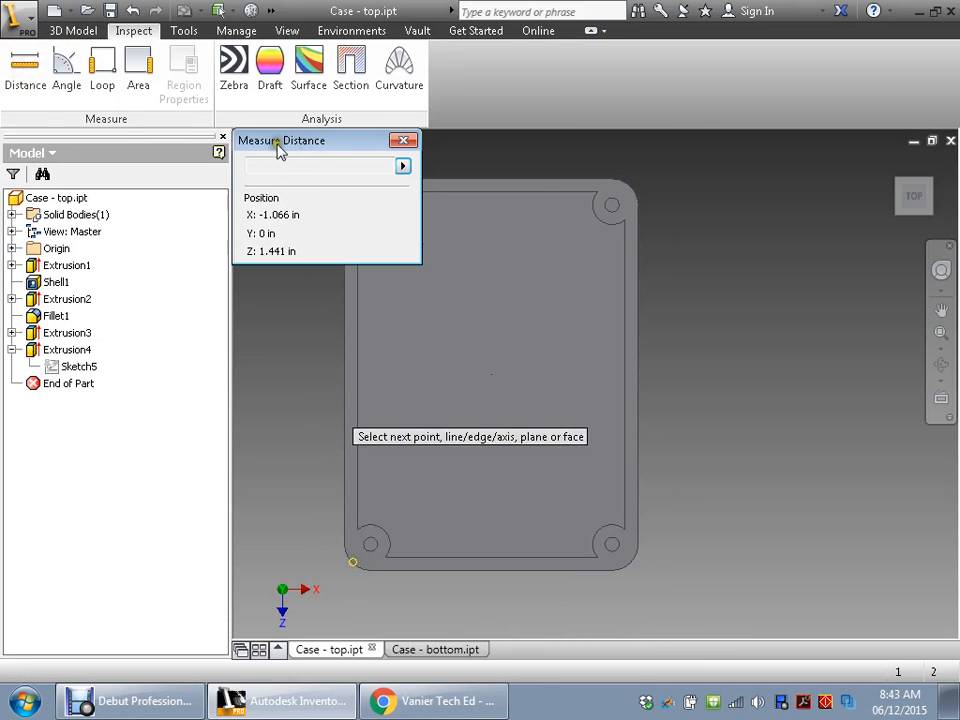
scroll(317, 444, "down", 3)
middle_click_drag(313, 525, 336, 303)
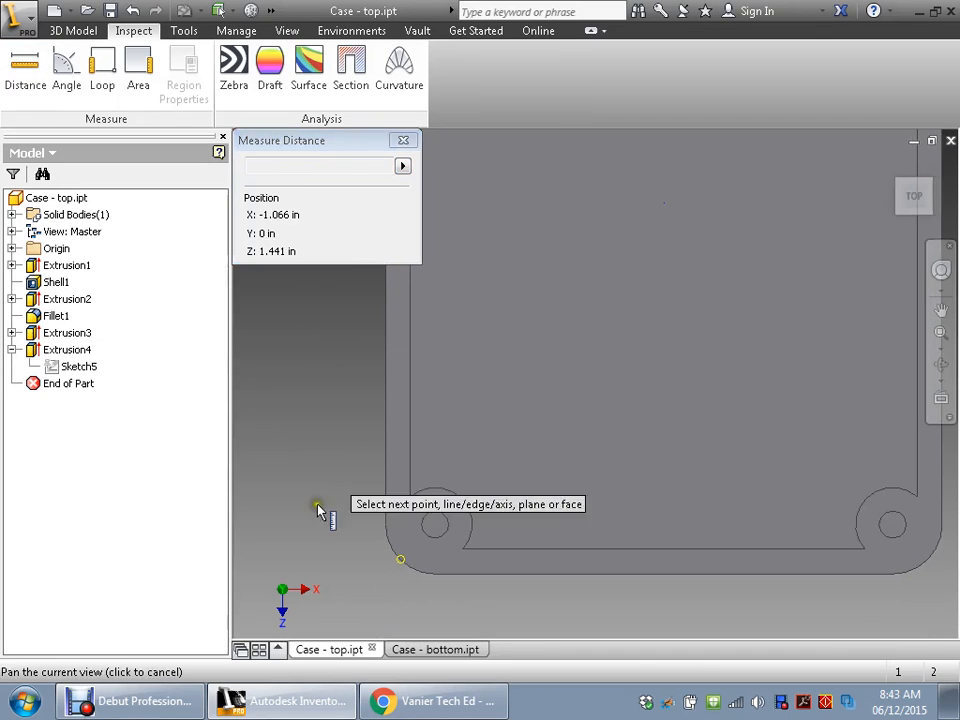
left_click(15, 68)
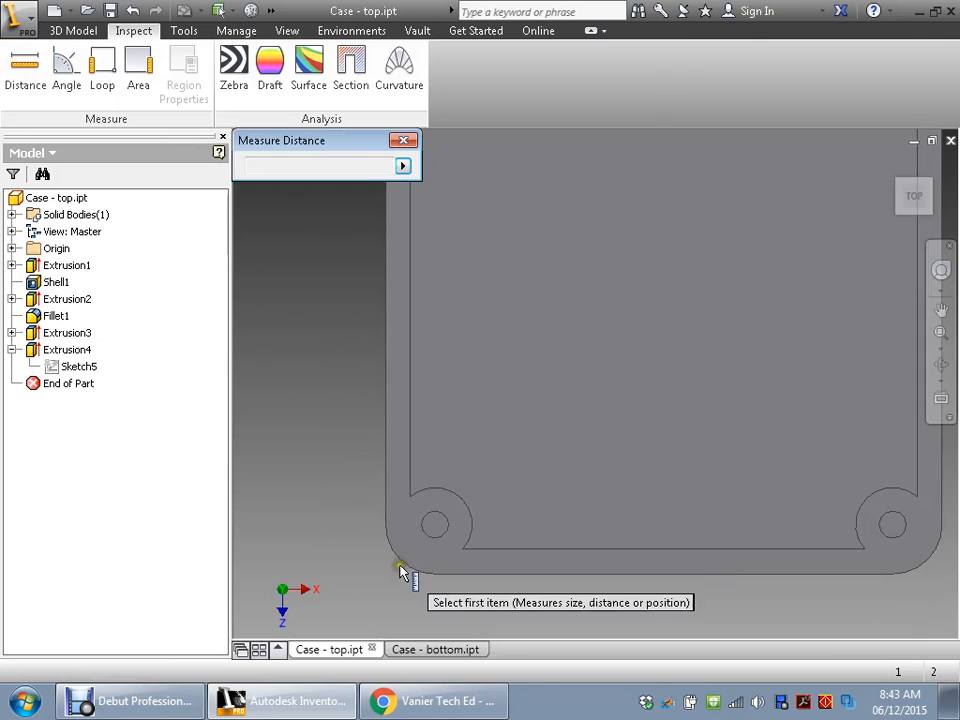
left_click(401, 561)
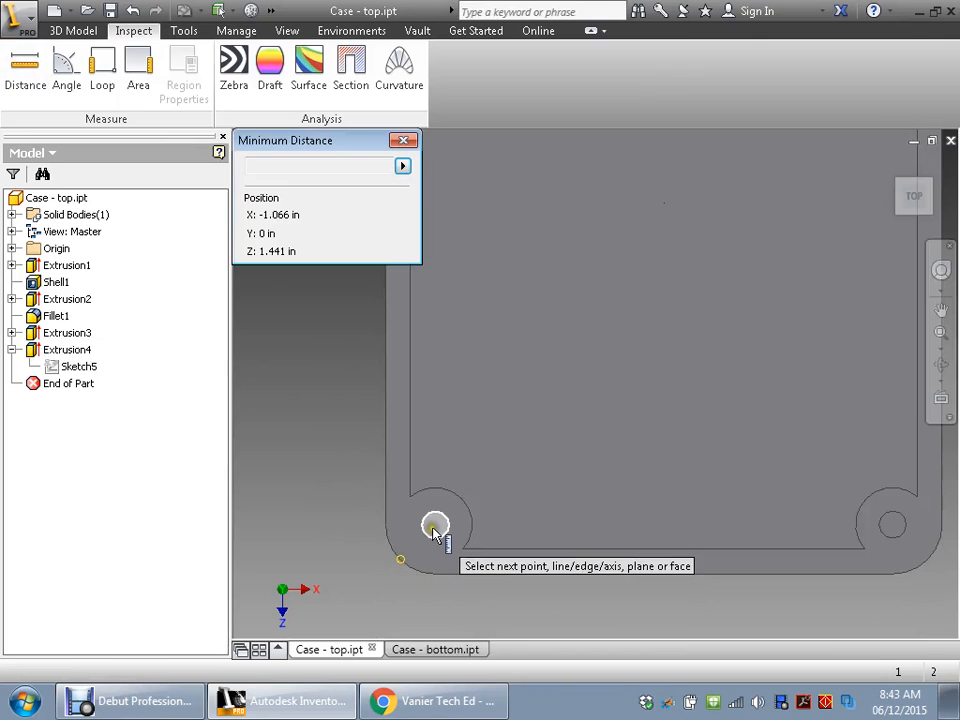
left_click(435, 525)
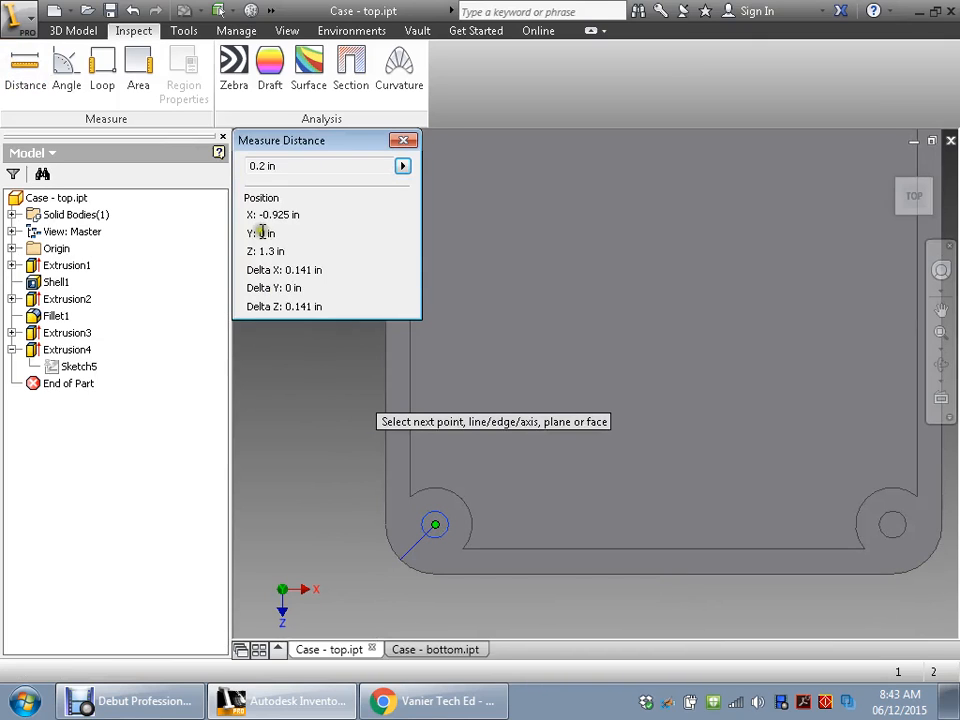
In the Case - bottom.ipt sketch, set the 2D fillet radius to 0.2 in for the rectangle's corners.
left_click(430, 649)
middle_click_drag(520, 263, 521, 347)
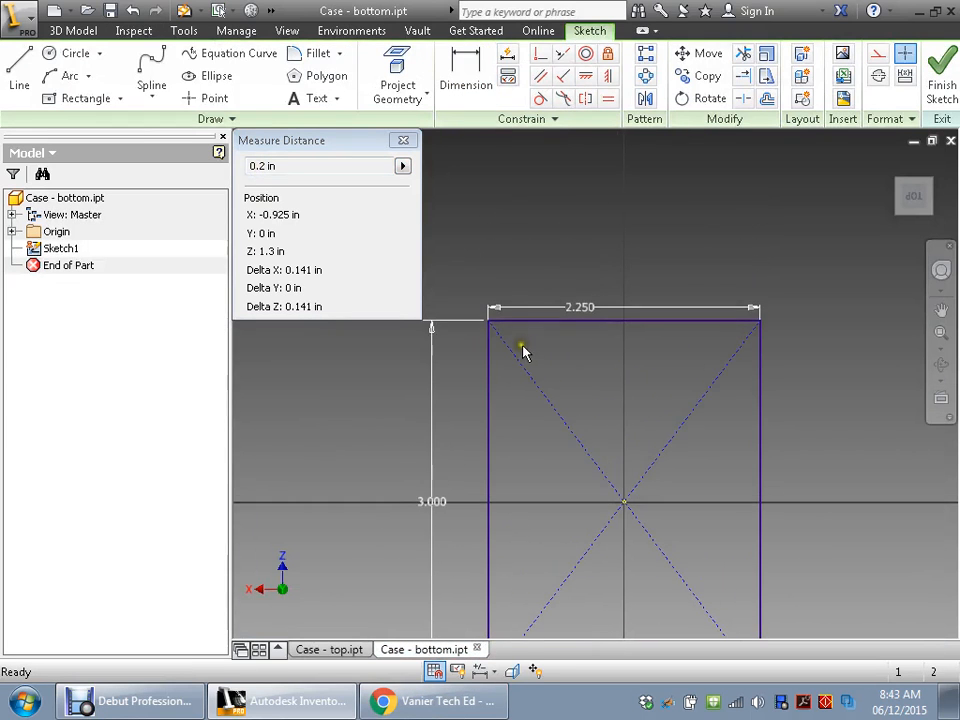
scroll(525, 343, "down", 4)
scroll(524, 347, "up", 5)
scroll(489, 332, "up", 3)
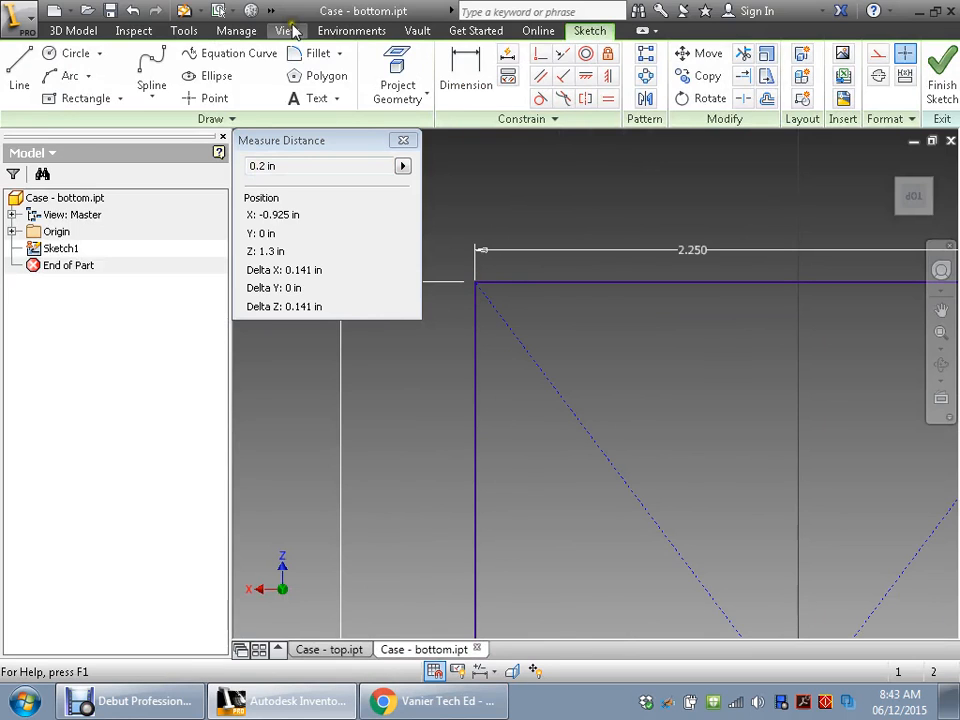
left_click(315, 53)
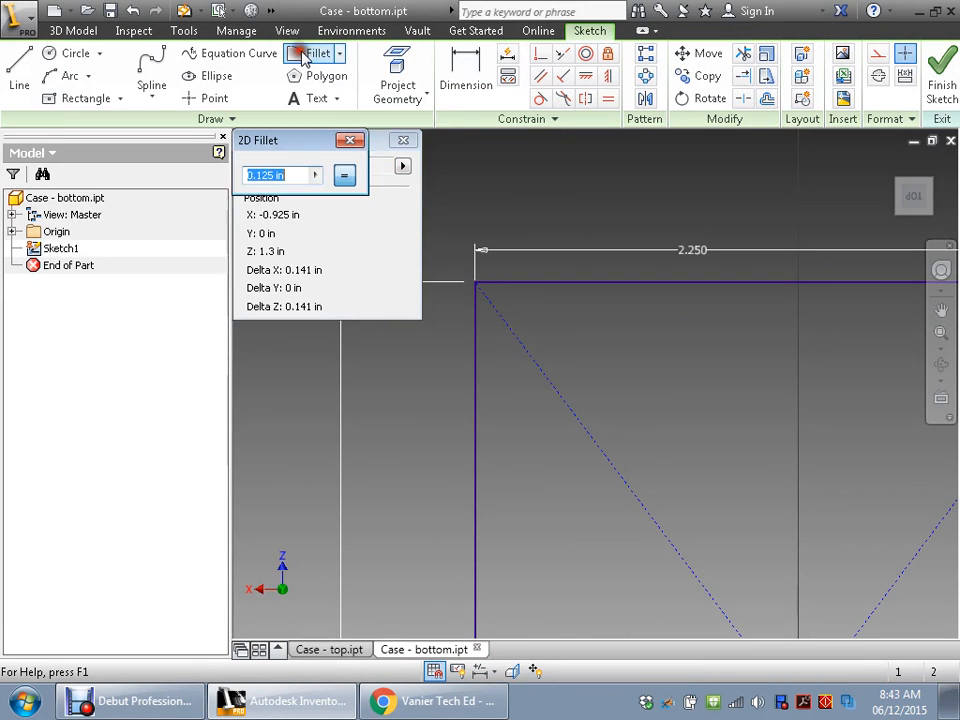
left_click(479, 318)
left_click_drag(230, 181, 198, 182)
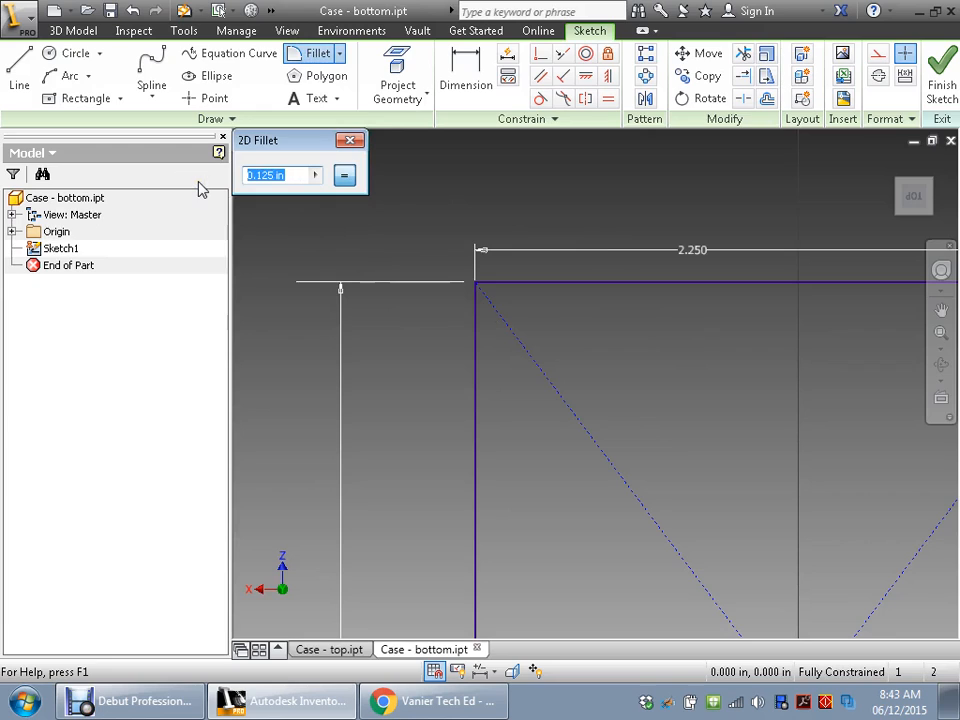
type(".25")
key("Return")
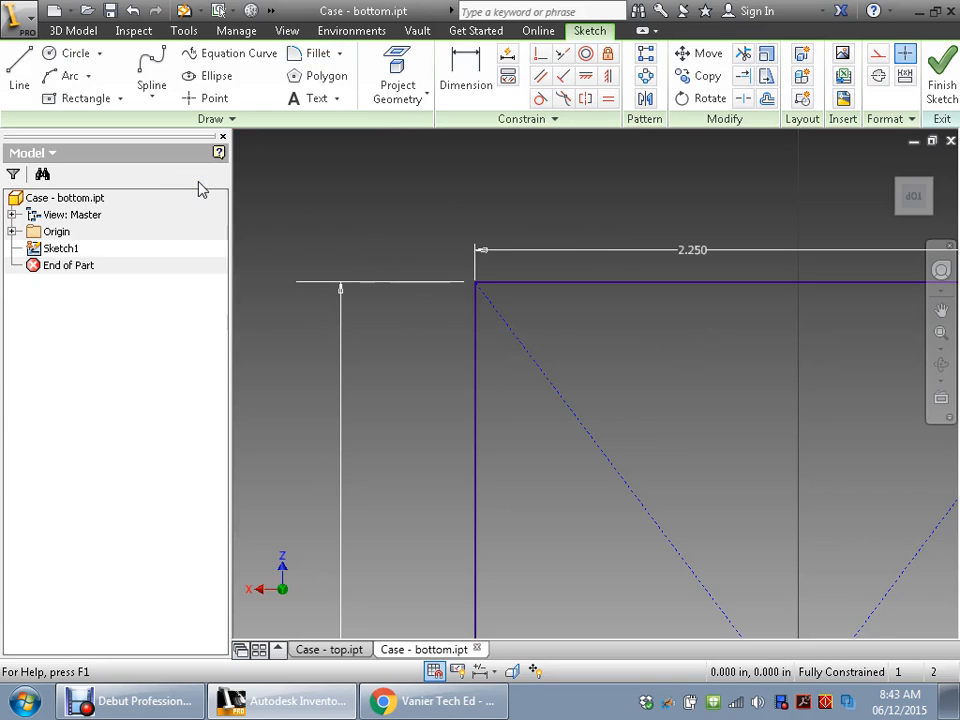
left_click(477, 326)
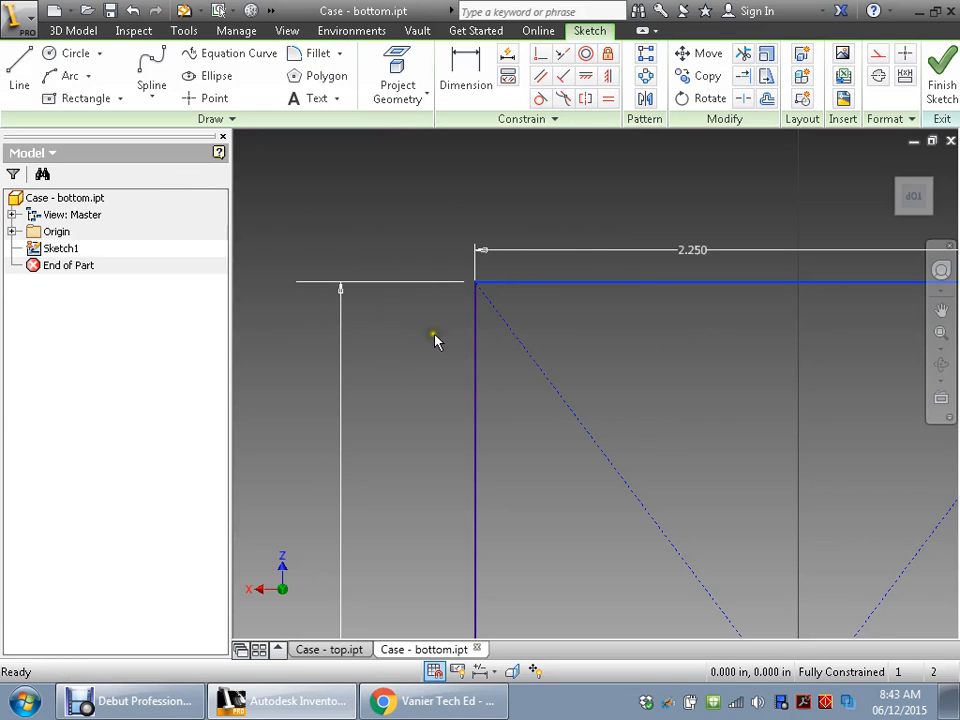
Fillet the rectangle's two upper corners with a 0.2 in radius.
left_click(318, 56)
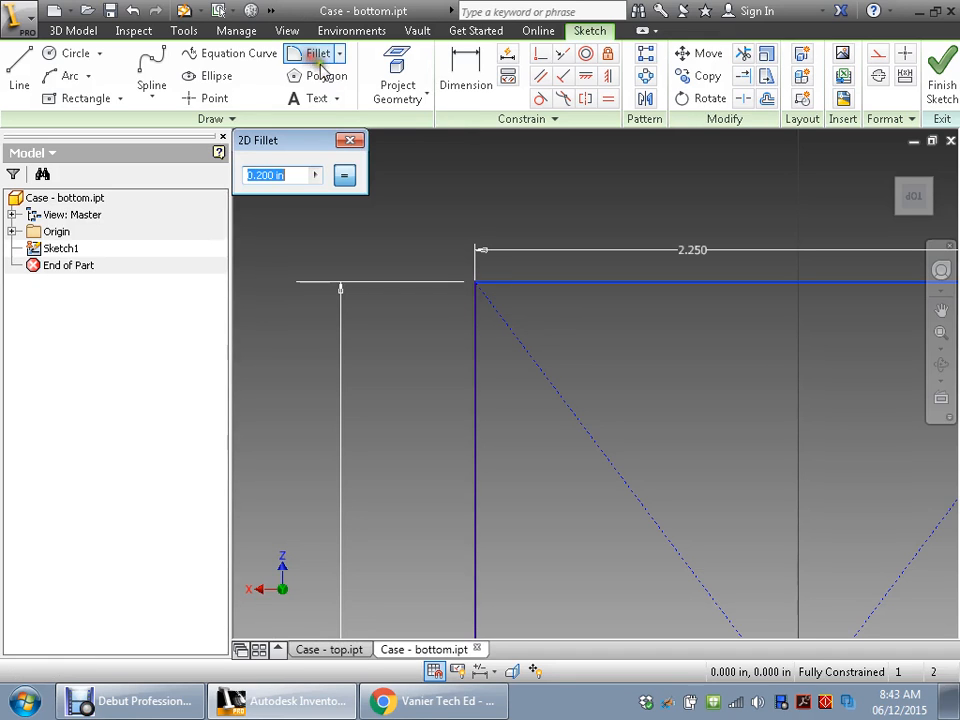
left_click(477, 343)
middle_click_drag(632, 377, 95, 430)
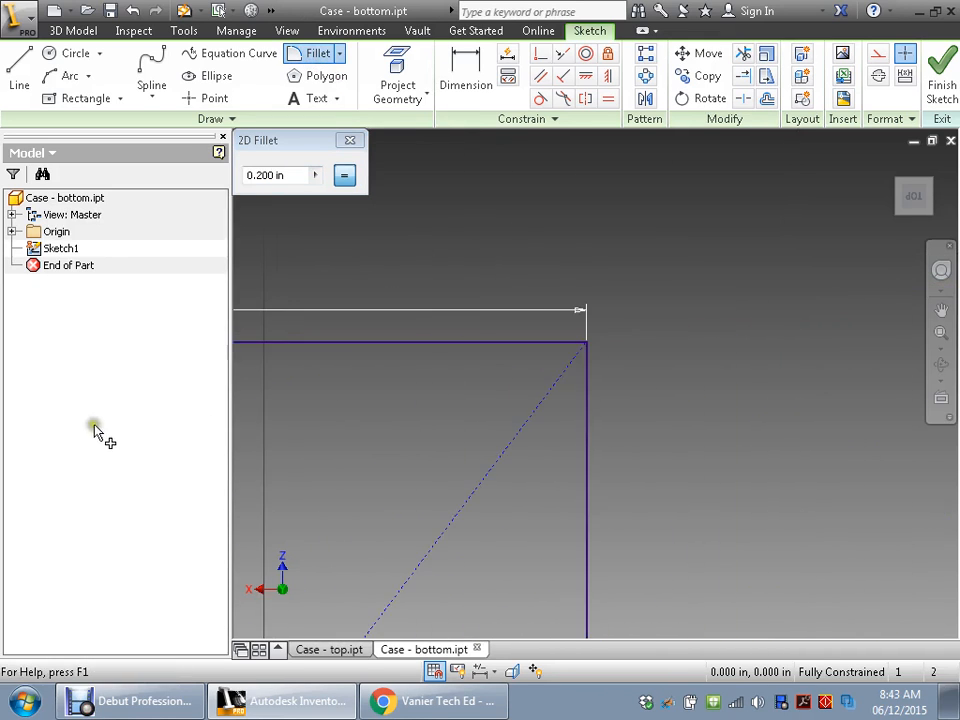
left_click(527, 345)
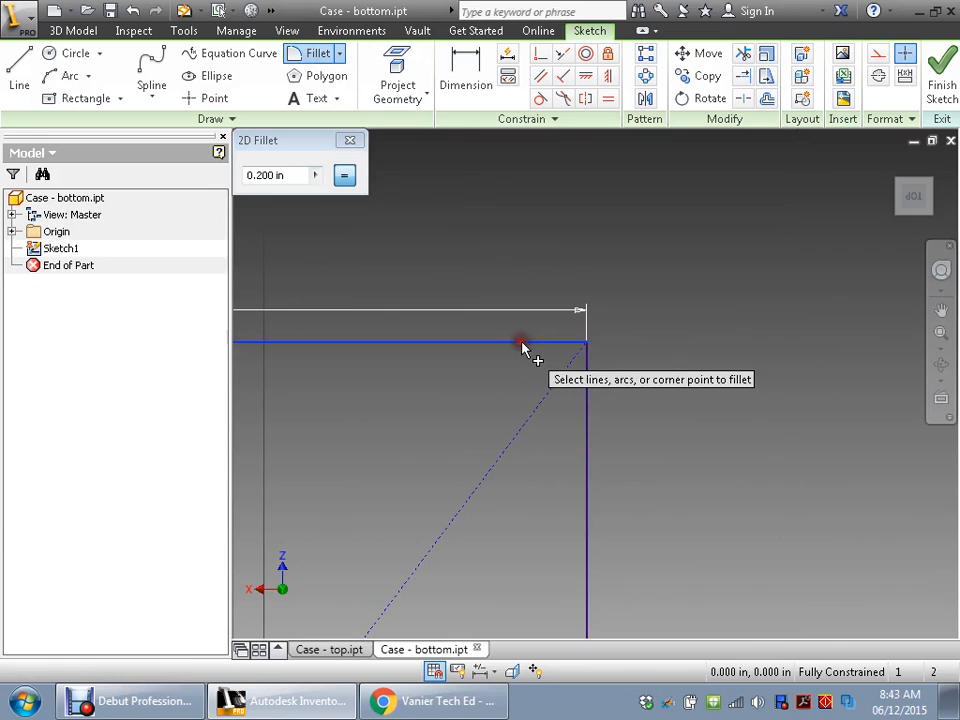
left_click(586, 426)
middle_click_drag(598, 507, 581, 406)
scroll(592, 421, "up", 8)
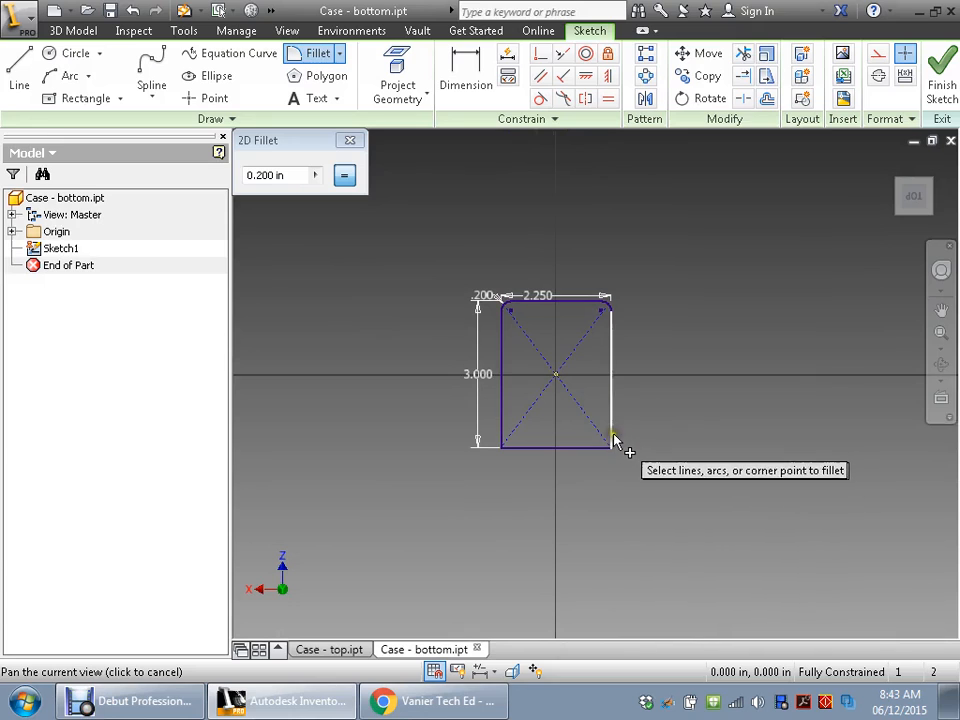
Round the rectangle's two lower corners with the same 0.2 in fillet and end the Fillet command.
left_click(609, 432)
left_click(593, 447)
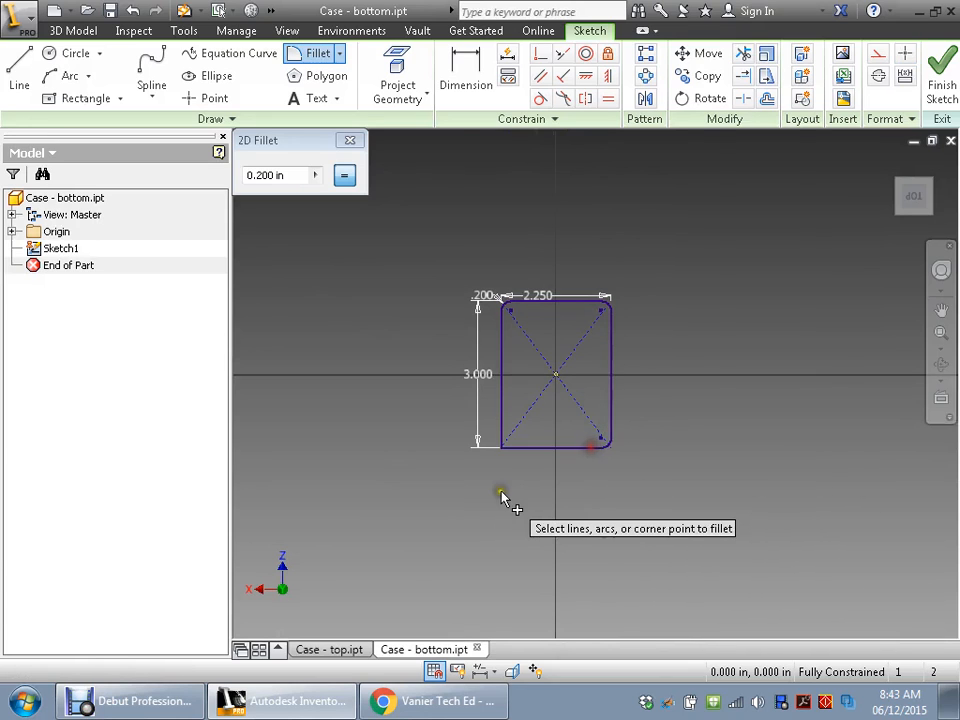
scroll(502, 497, "down", 3)
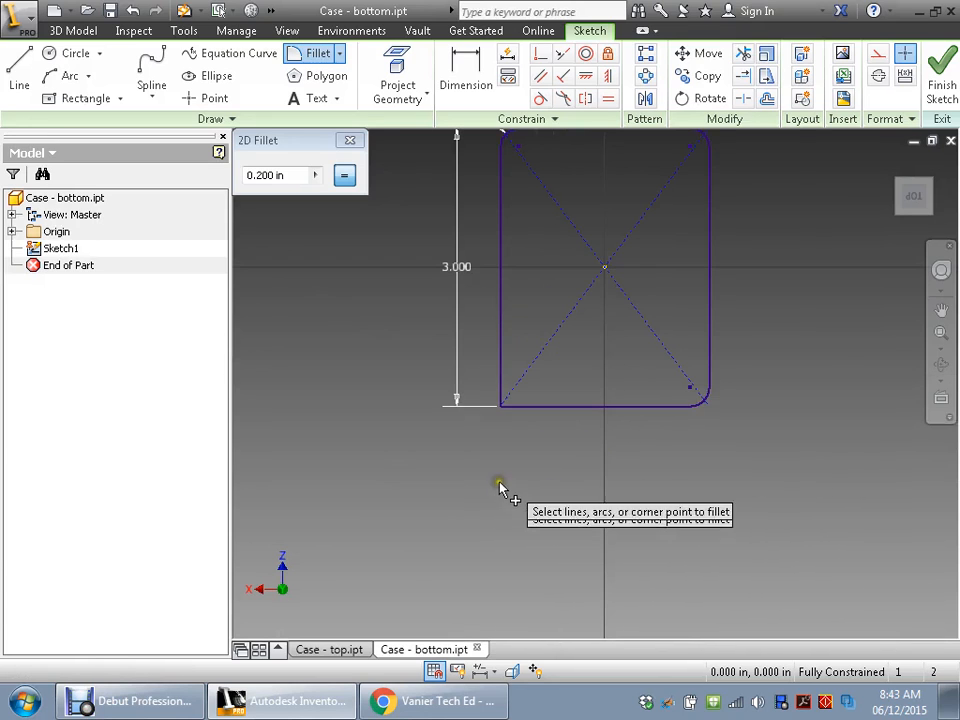
left_click(521, 414)
middle_click_drag(549, 224, 499, 369)
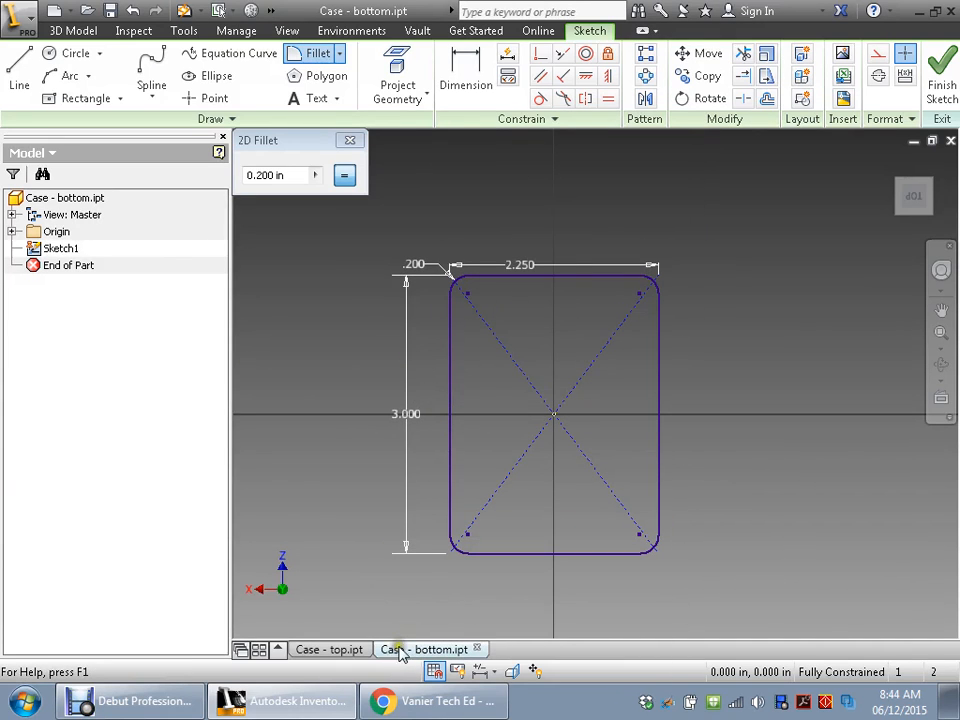
left_click(350, 140)
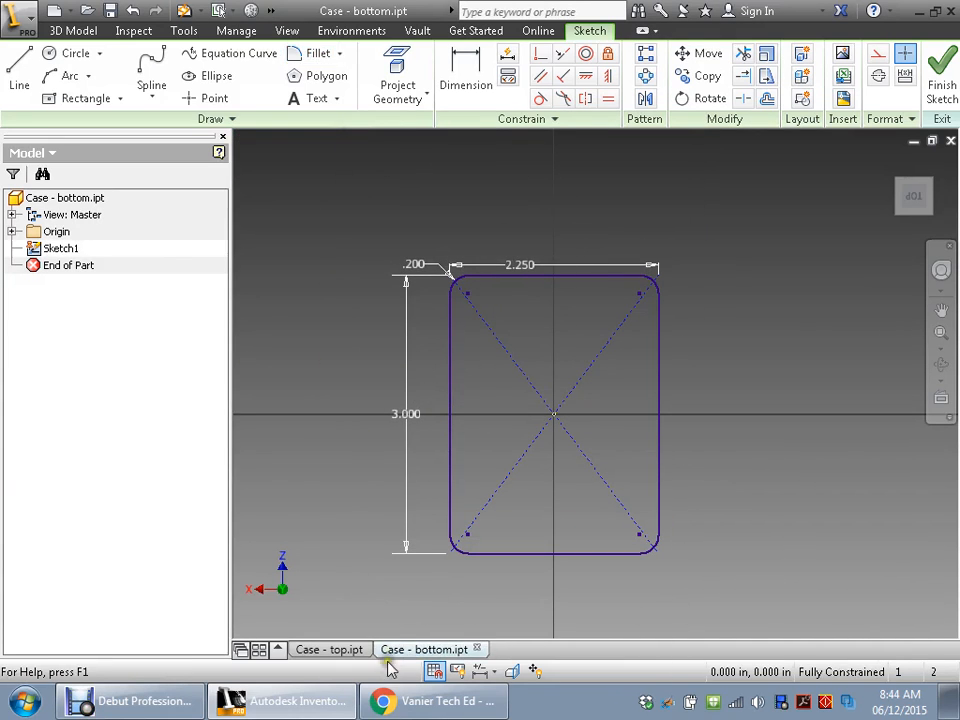
In Case - top.ipt, measure the diameter of the small screw hole in the upper corner near the round cutout.
left_click(314, 654)
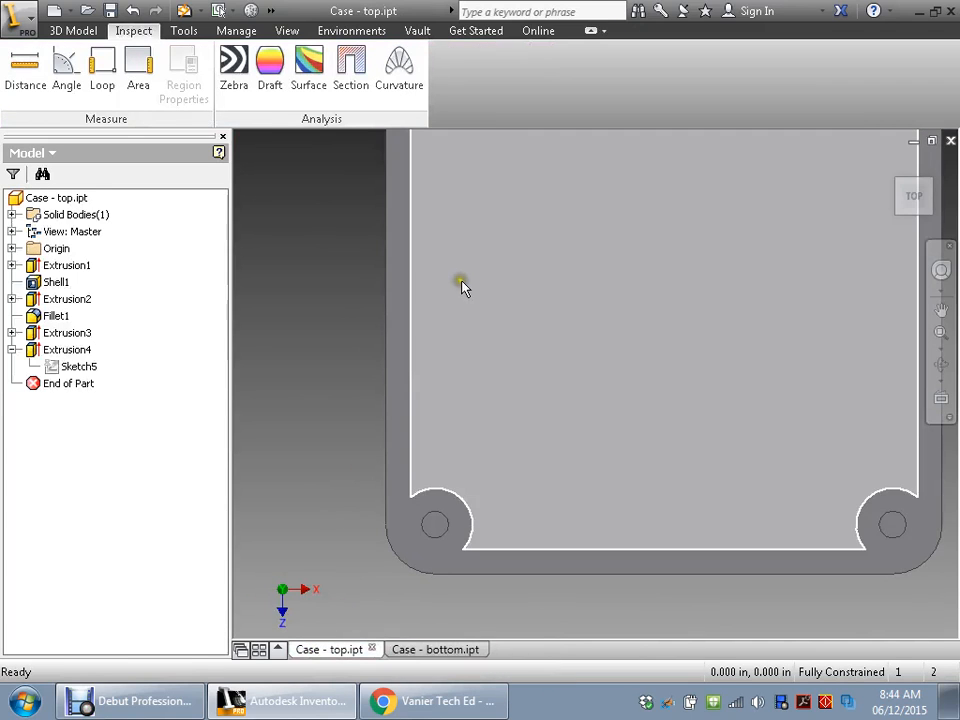
scroll(441, 305, "up", 2)
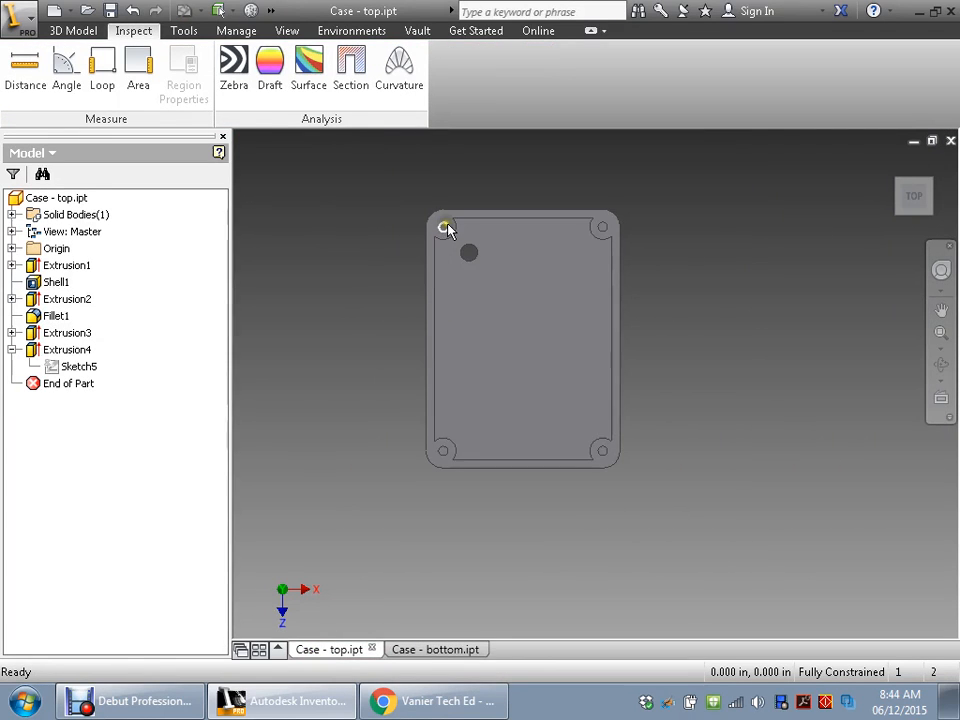
scroll(441, 279, "down", 5)
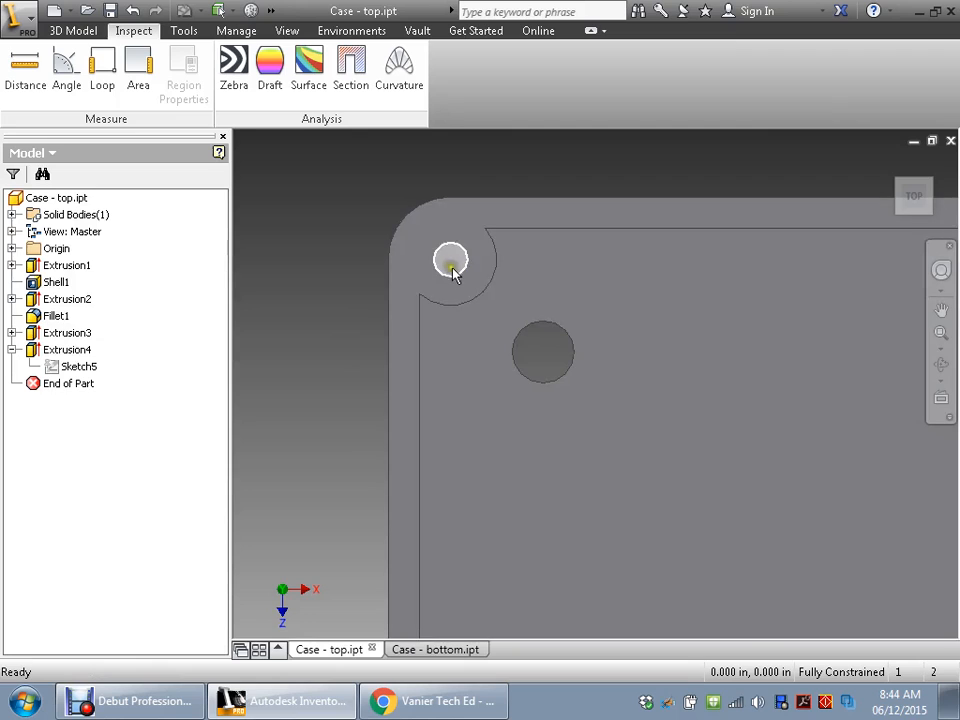
left_click(22, 68)
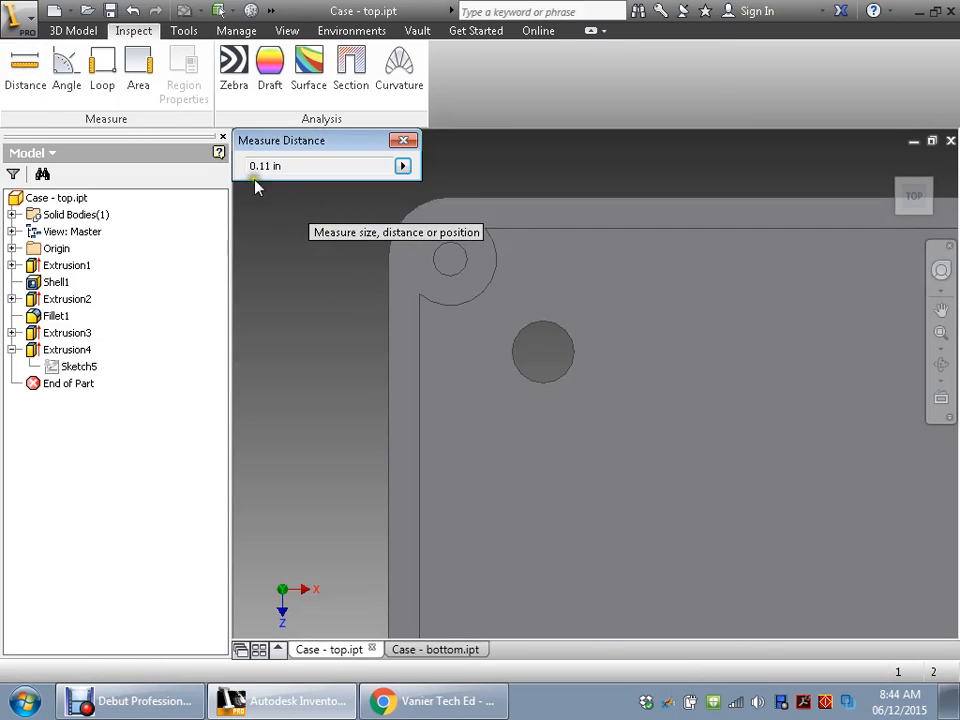
In the Case - bottom.ipt sketch, draw a circle about 0.125 in across just inside the rectangle's upper-left corner.
left_click(411, 655)
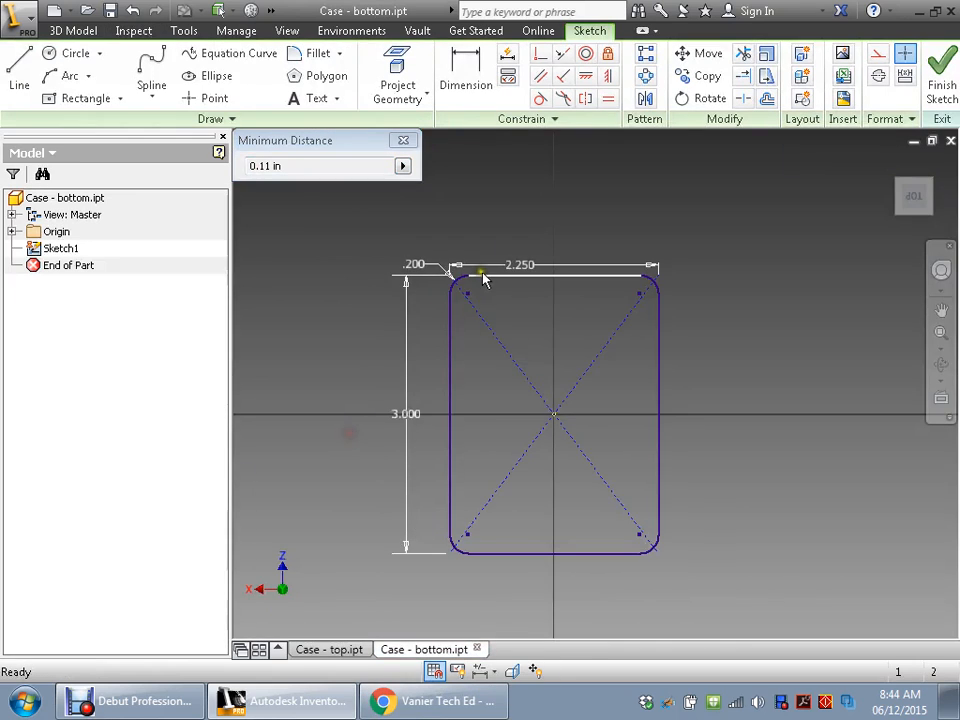
scroll(480, 278, "up", 4)
scroll(478, 284, "down", 6)
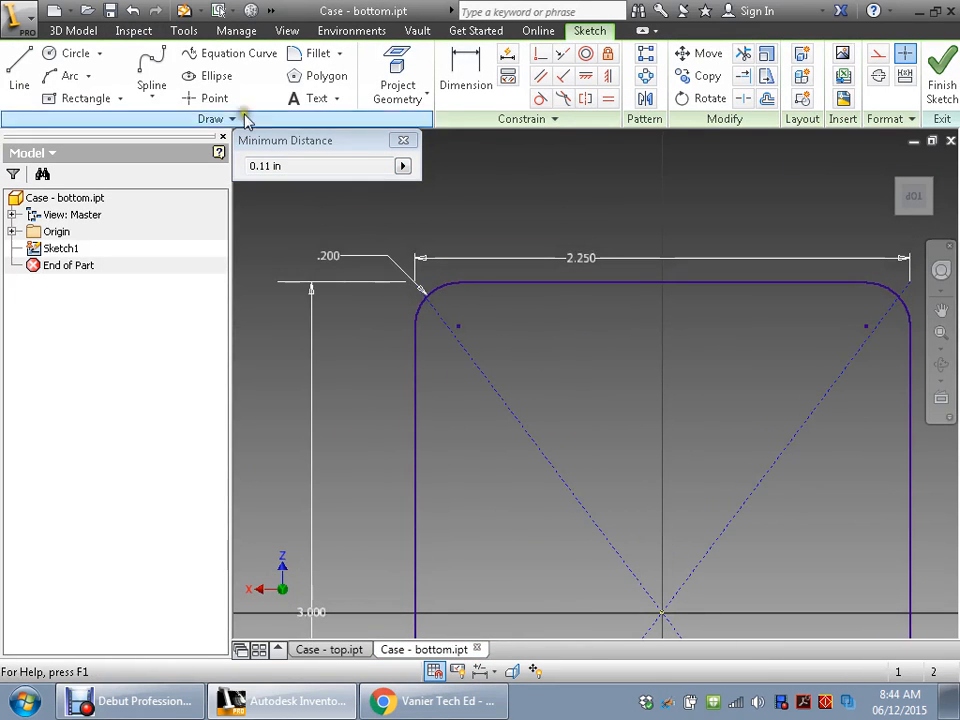
left_click(75, 53)
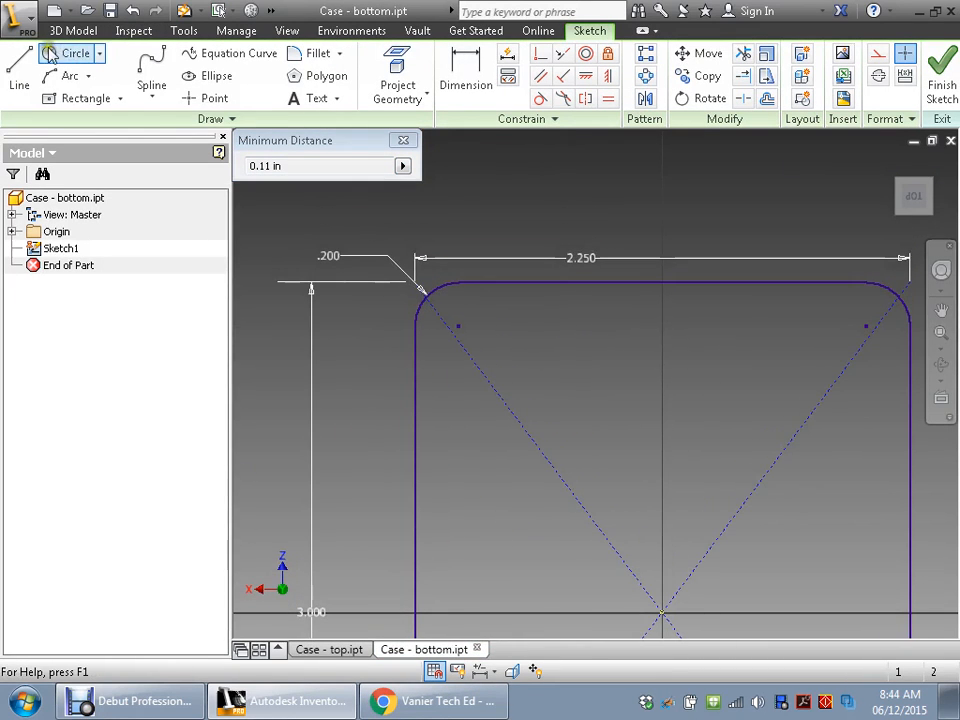
left_click(469, 326)
left_click(484, 326)
Dimension the corner circle's diameter at 0.125 in.
left_click(466, 75)
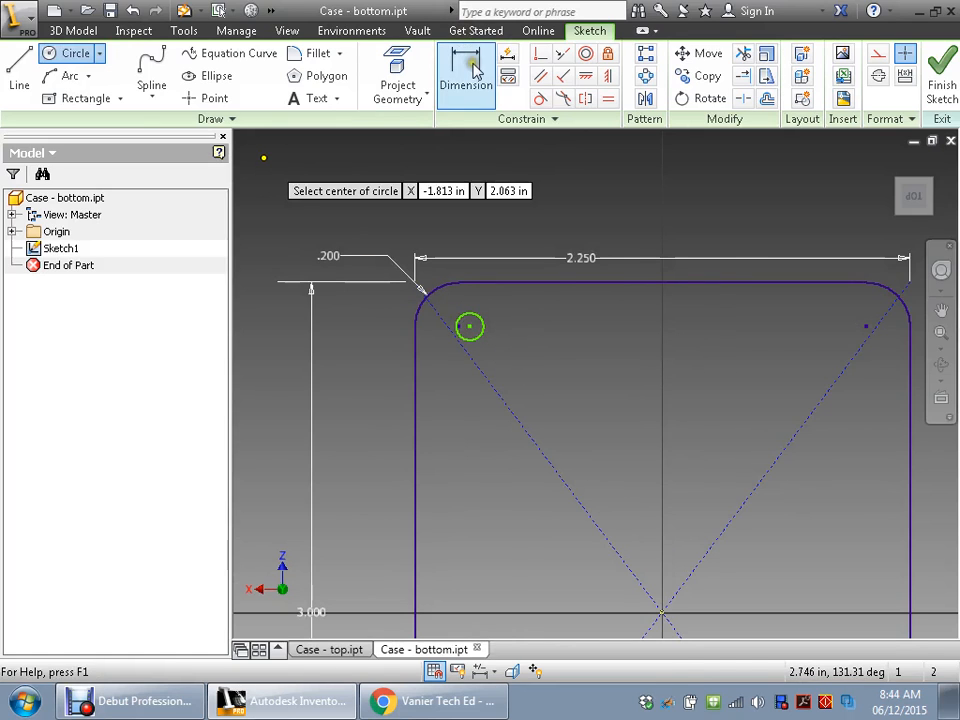
left_click(462, 340)
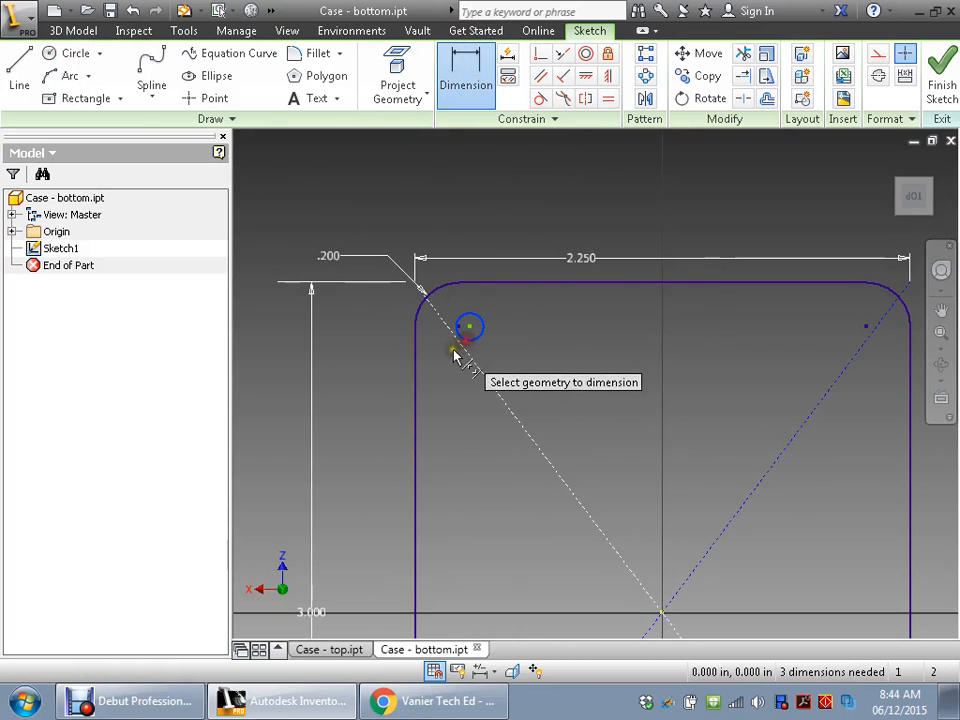
left_click(484, 371)
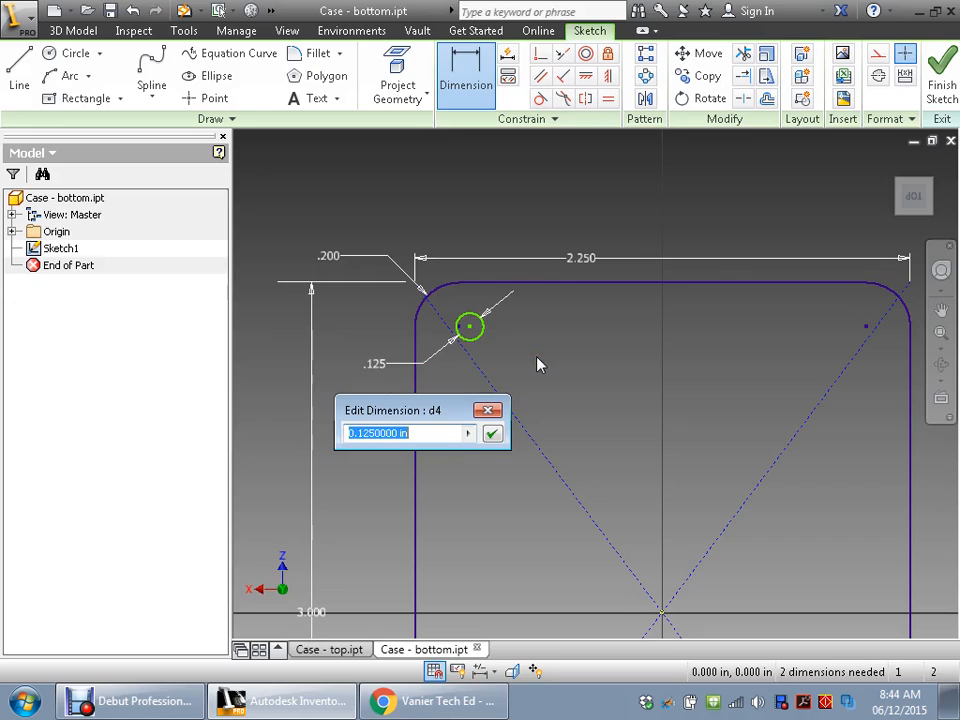
type(".125")
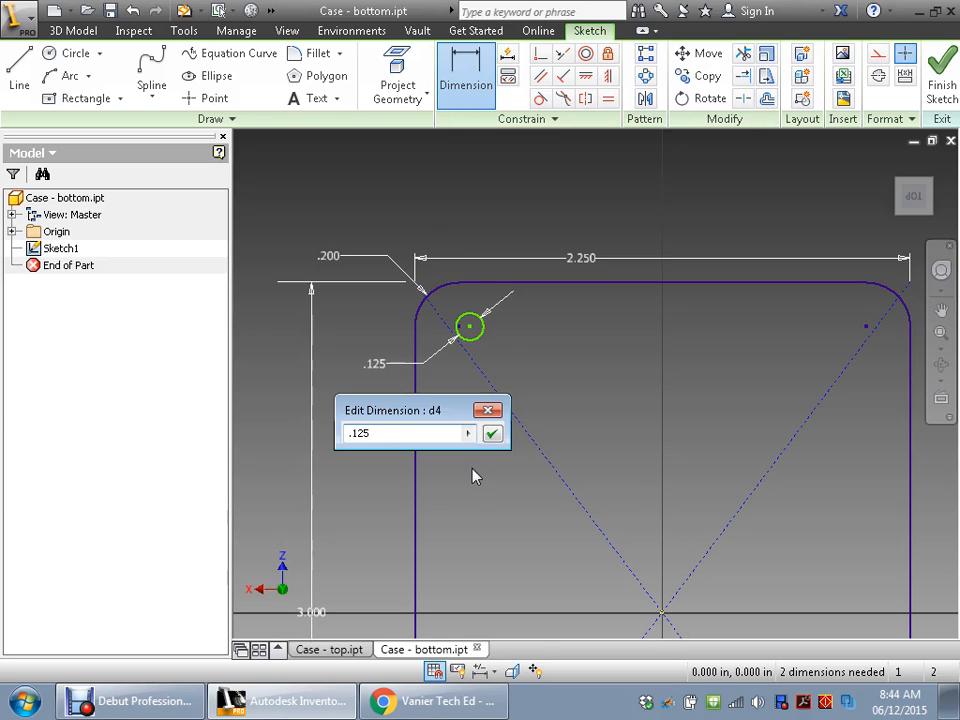
left_click(491, 433)
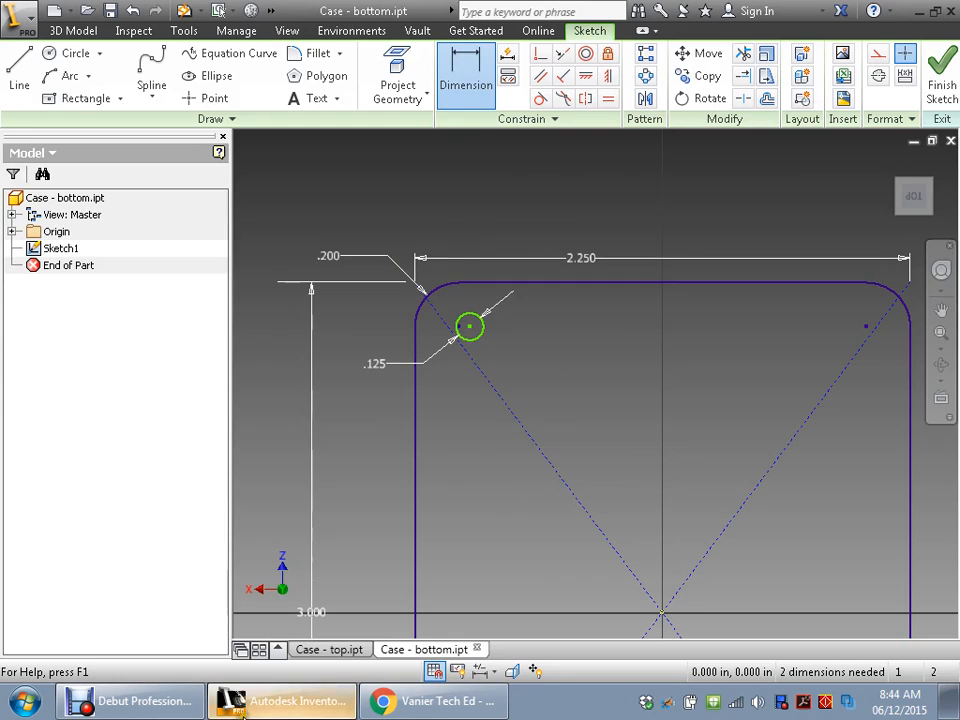
In Case - top.ipt, measure the distance from the case's upper edge to the center of the corner screw hole.
left_click(322, 649)
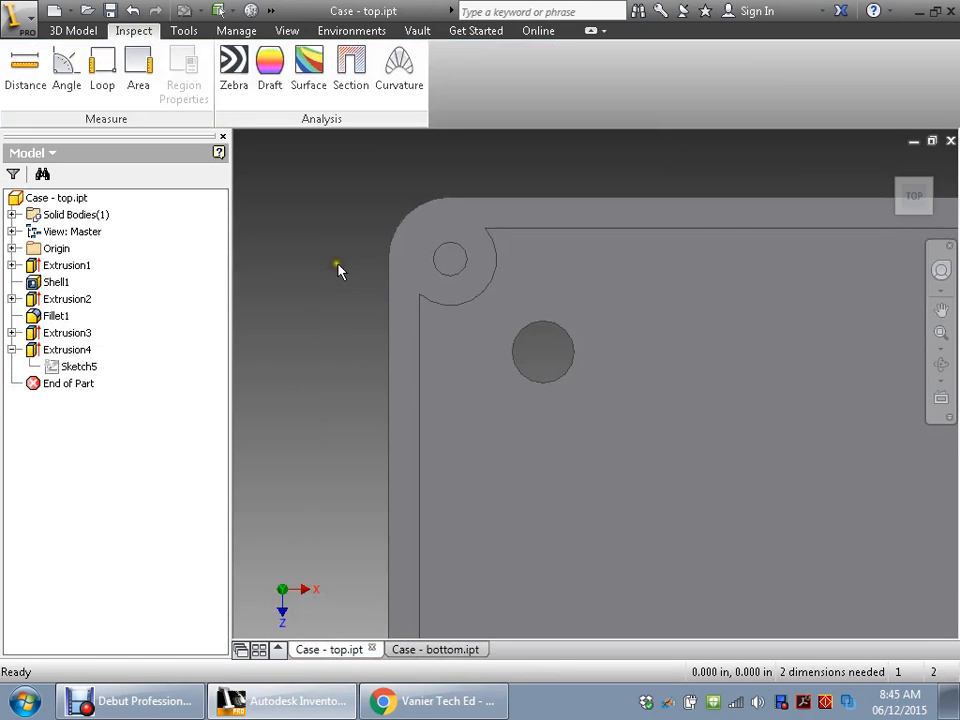
middle_click_drag(338, 268, 321, 316)
left_click(25, 70)
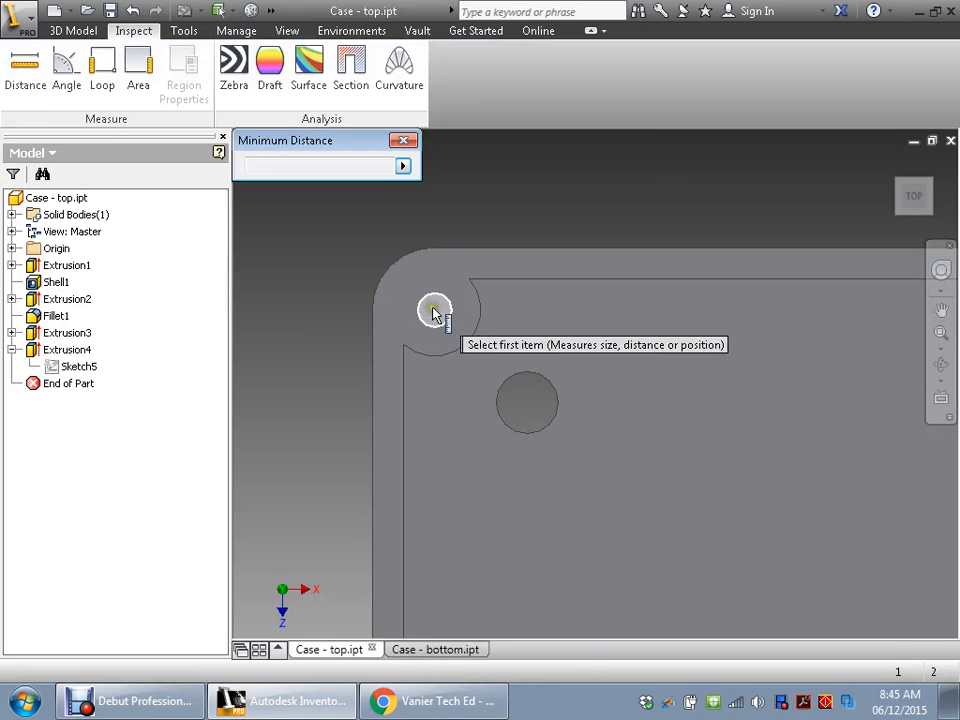
left_click(475, 253)
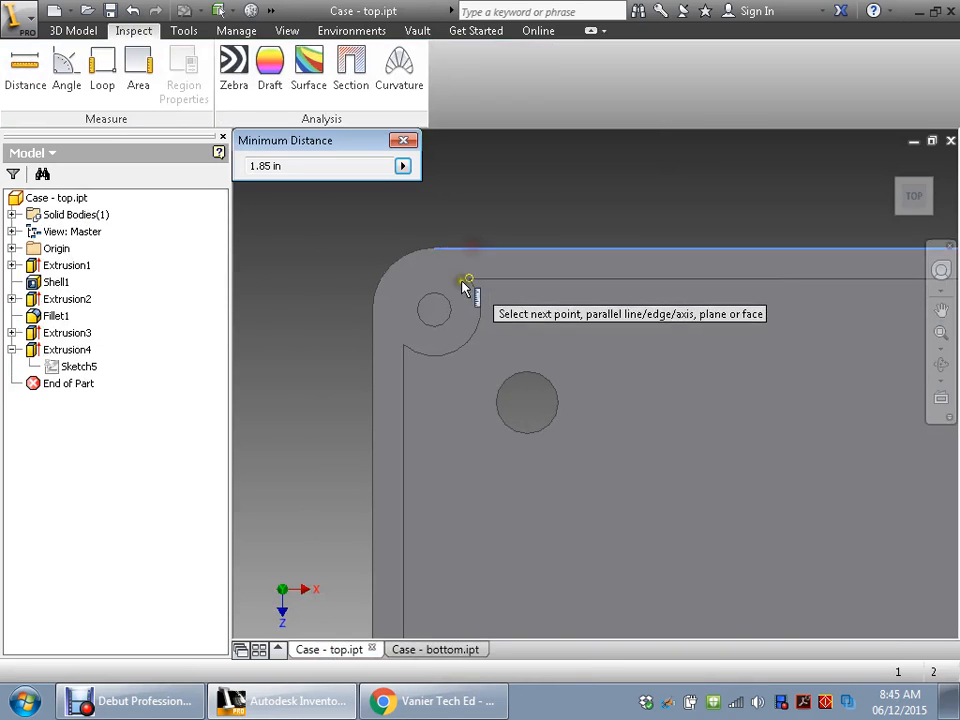
left_click(438, 311)
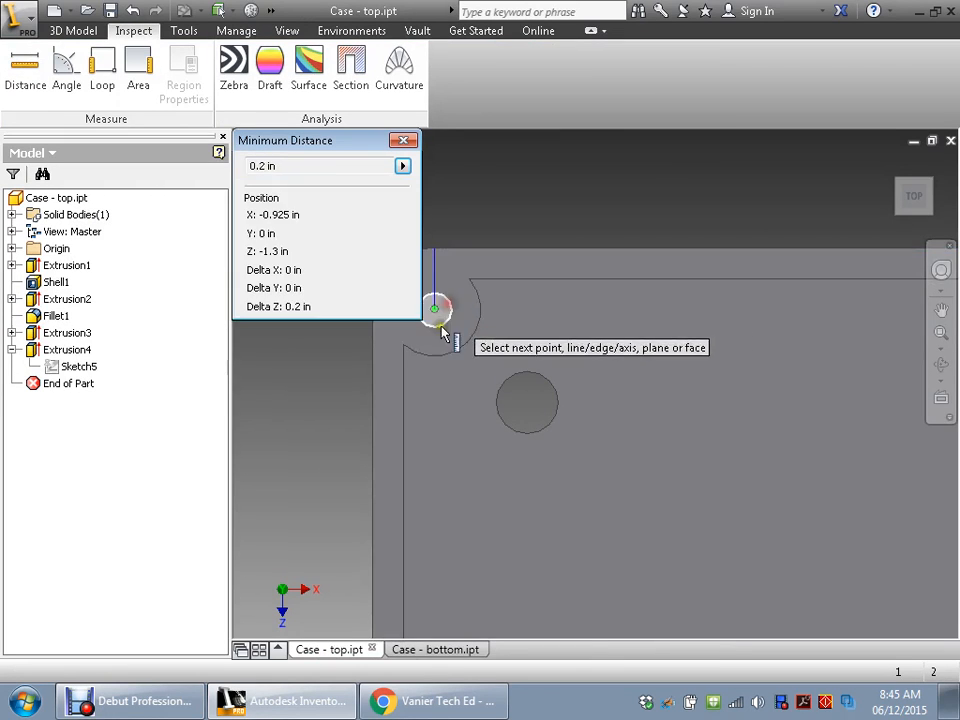
In the Case - bottom.ipt sketch, dimension the circle's center 0.2 in from the rectangle's upper edge.
left_click(437, 651)
middle_click_drag(500, 288, 551, 336)
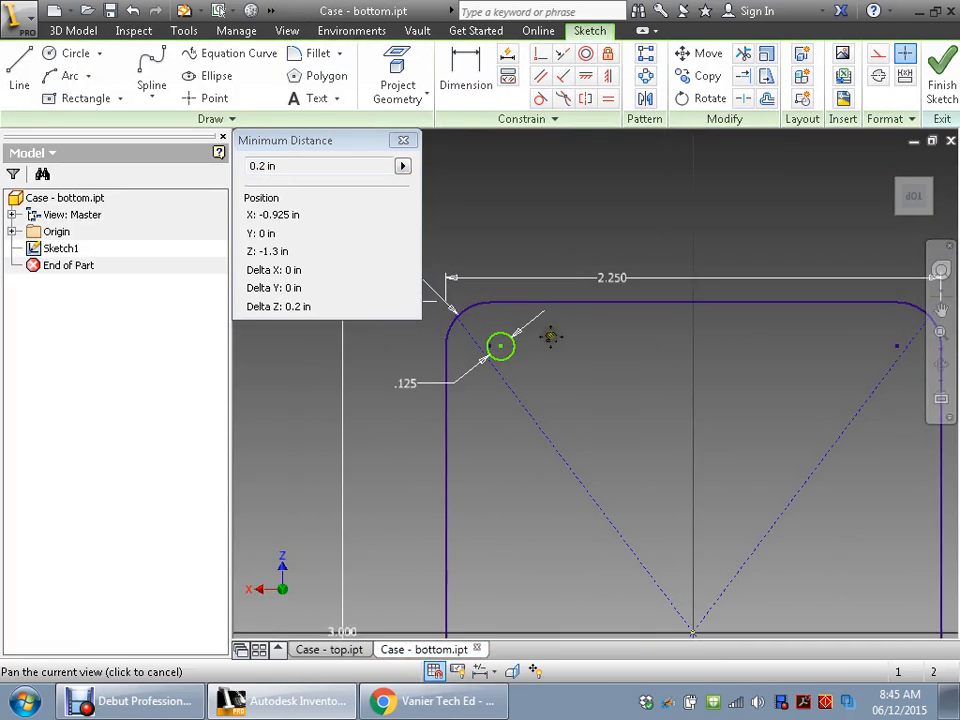
left_click(466, 72)
left_click(505, 352)
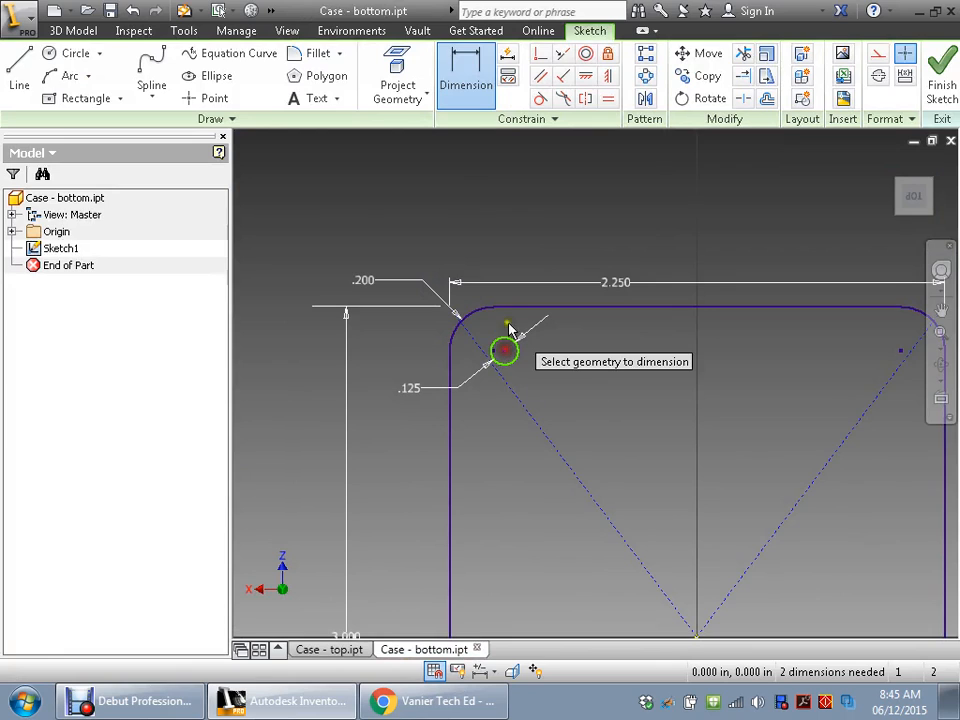
left_click(510, 309)
left_click(557, 343)
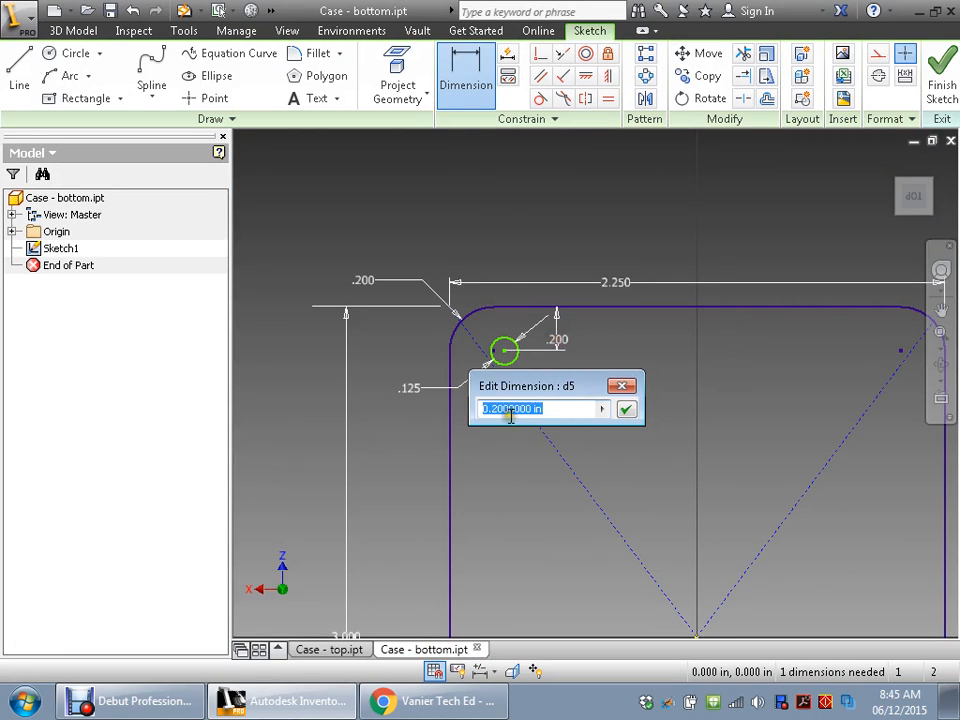
left_click(626, 411)
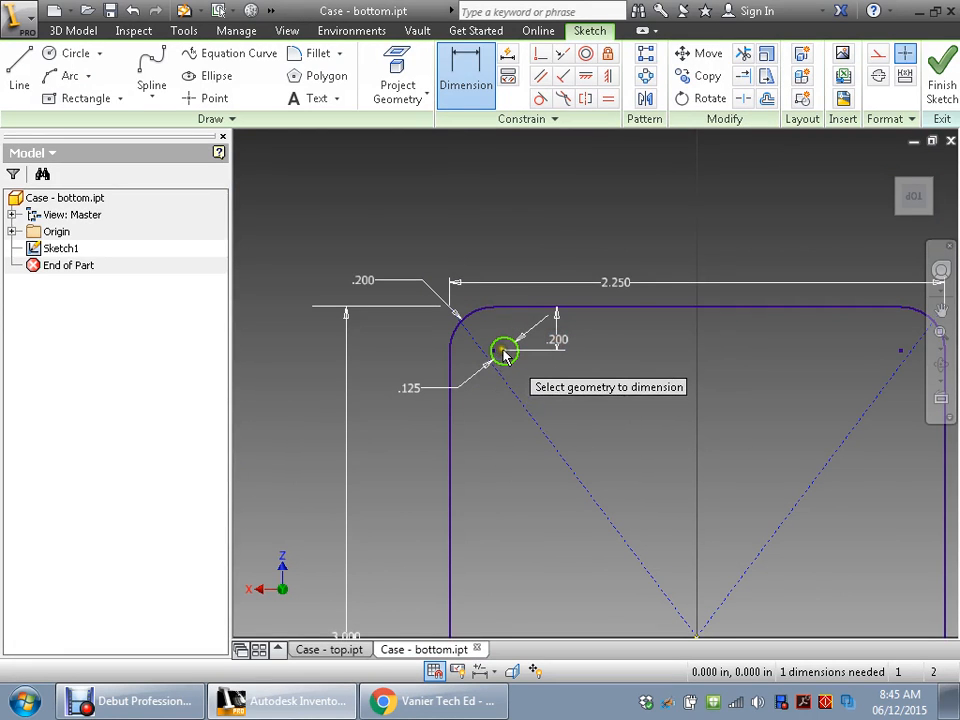
Dimension the circle's center 0.2 in from the rectangle's left edge.
left_click(456, 381)
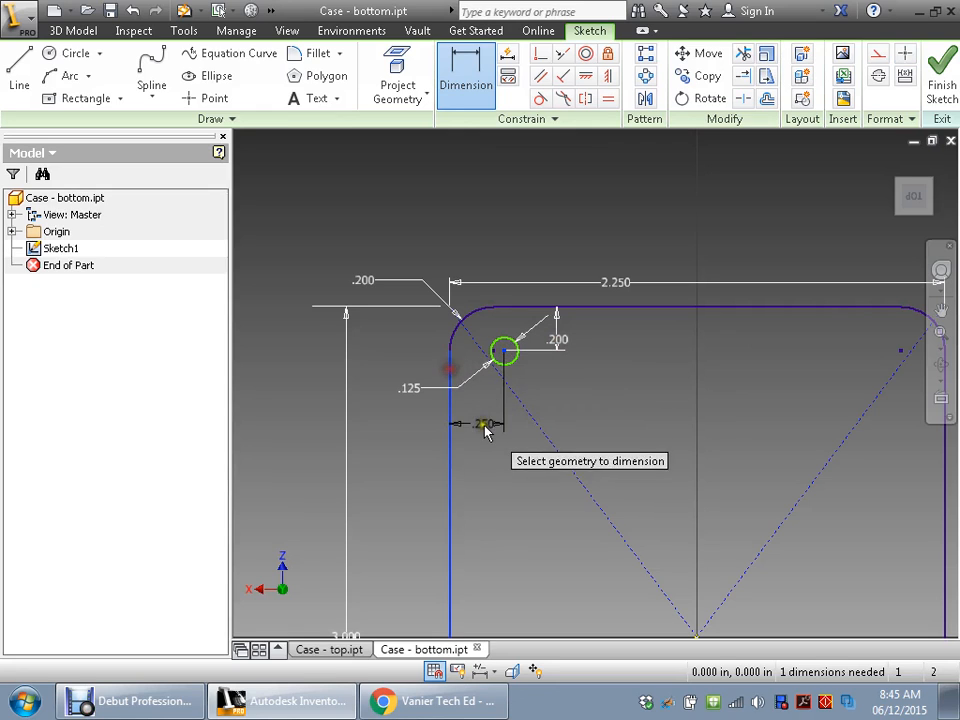
left_click(489, 426)
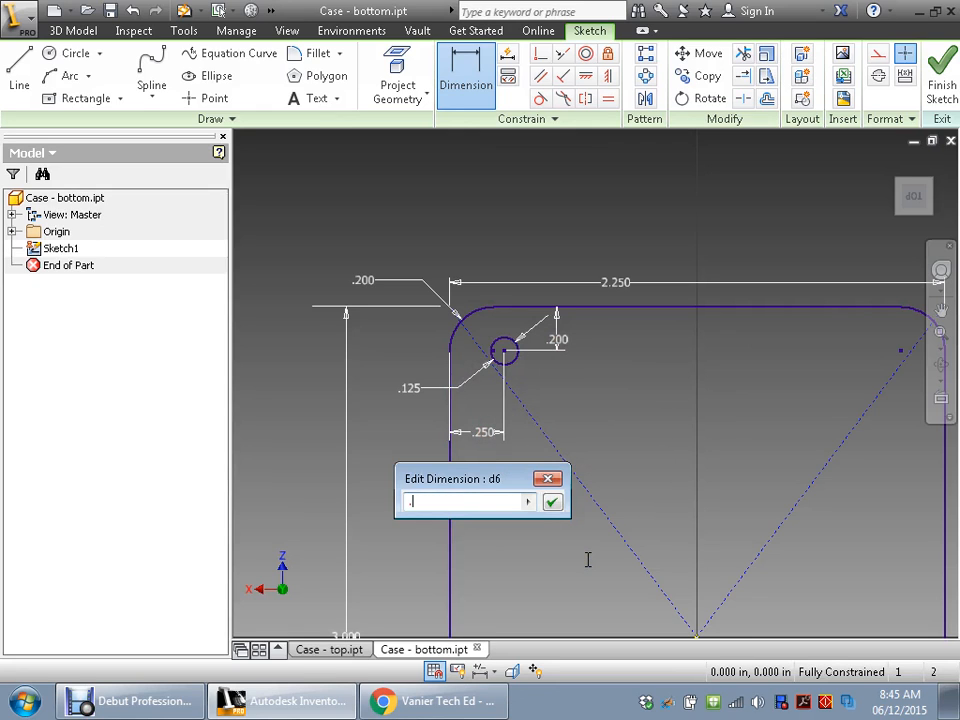
type(".2")
key("Return")
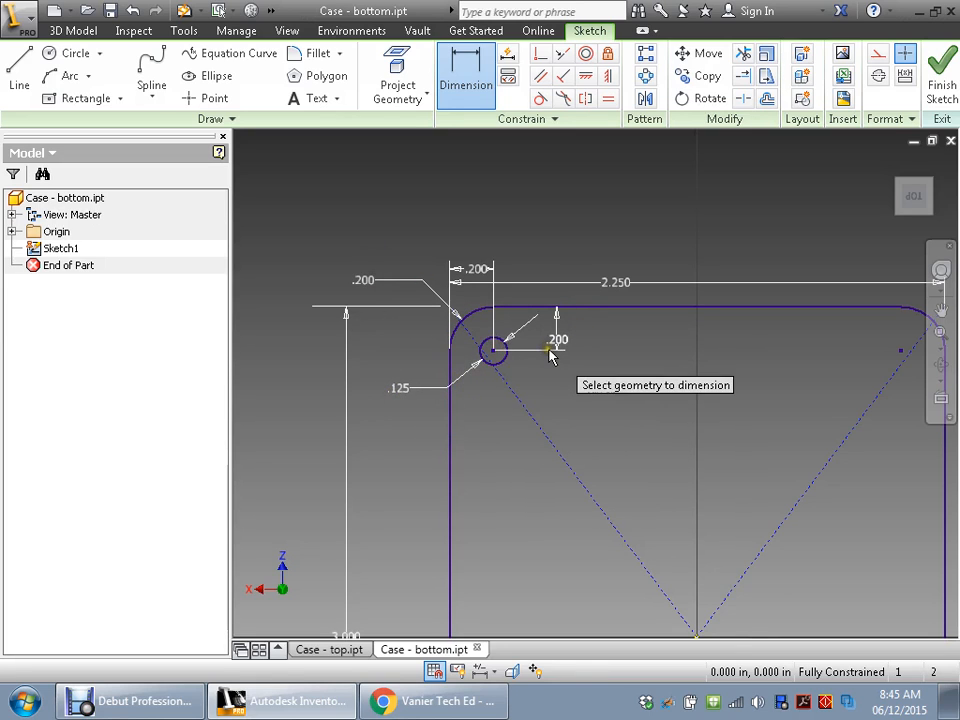
left_click(478, 262)
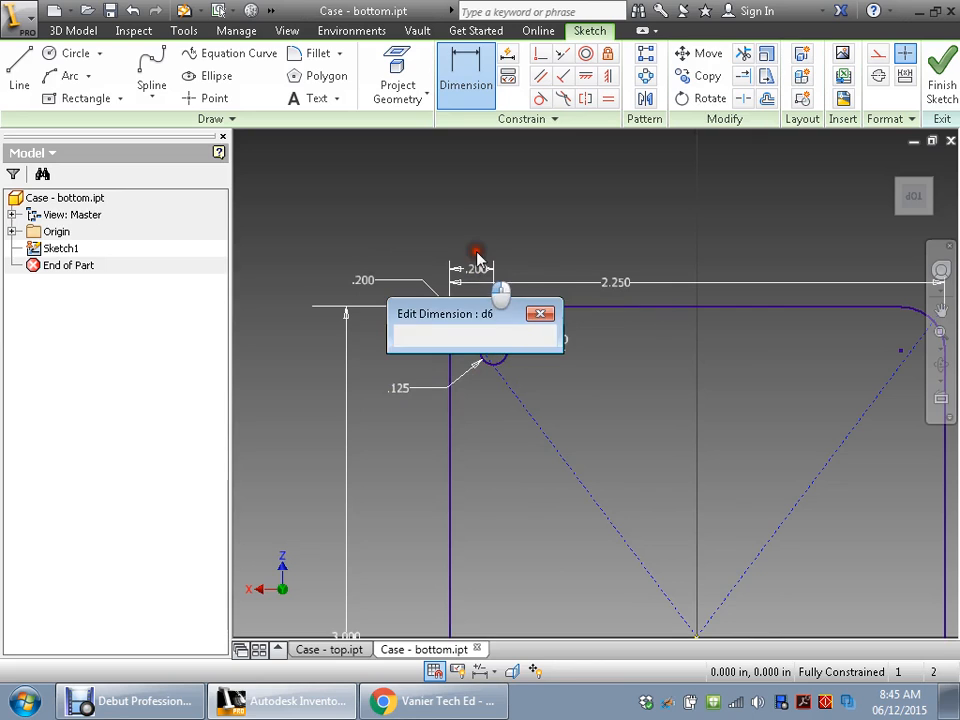
left_click(546, 316)
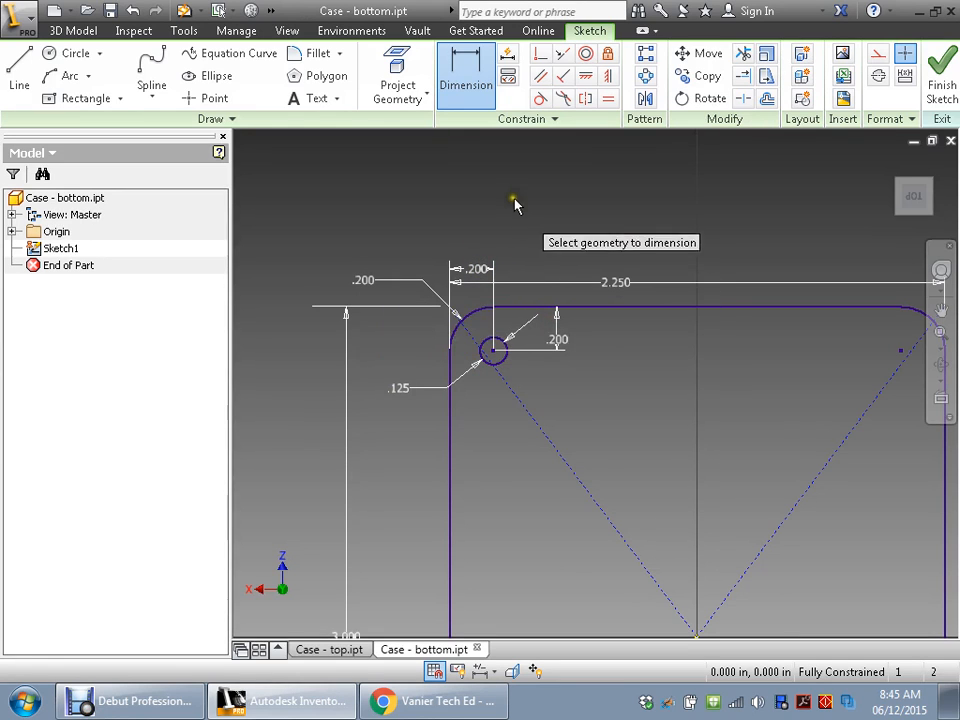
Draw a vertical line about 0.438 in long upward from the rectangle's center point as a mirror line.
scroll(578, 258, "up", 4)
scroll(580, 398, "down", 6)
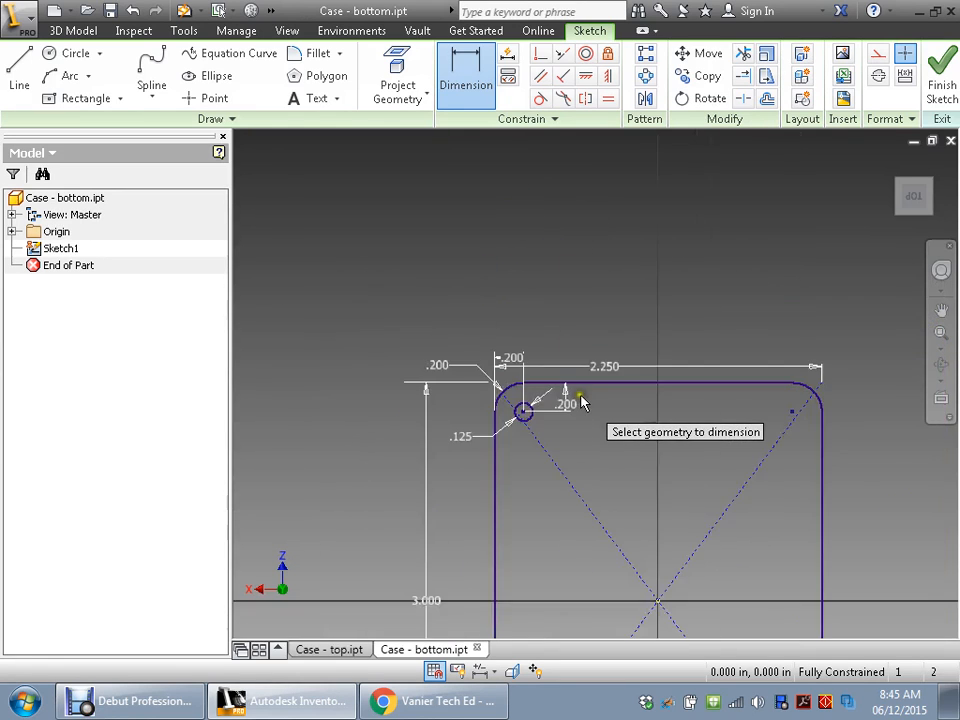
scroll(607, 541, "down", 1)
mouse_move(602, 534)
middle_mouse_down()
mouse_move(518, 364)
mouse_move(507, 387)
middle_mouse_up()
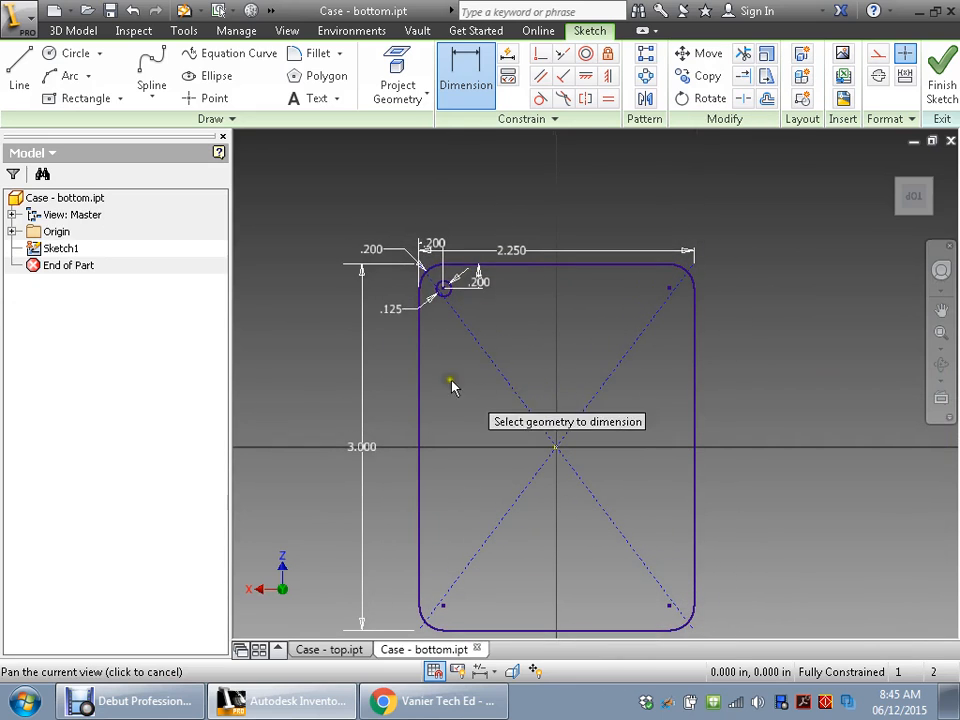
left_click(20, 70)
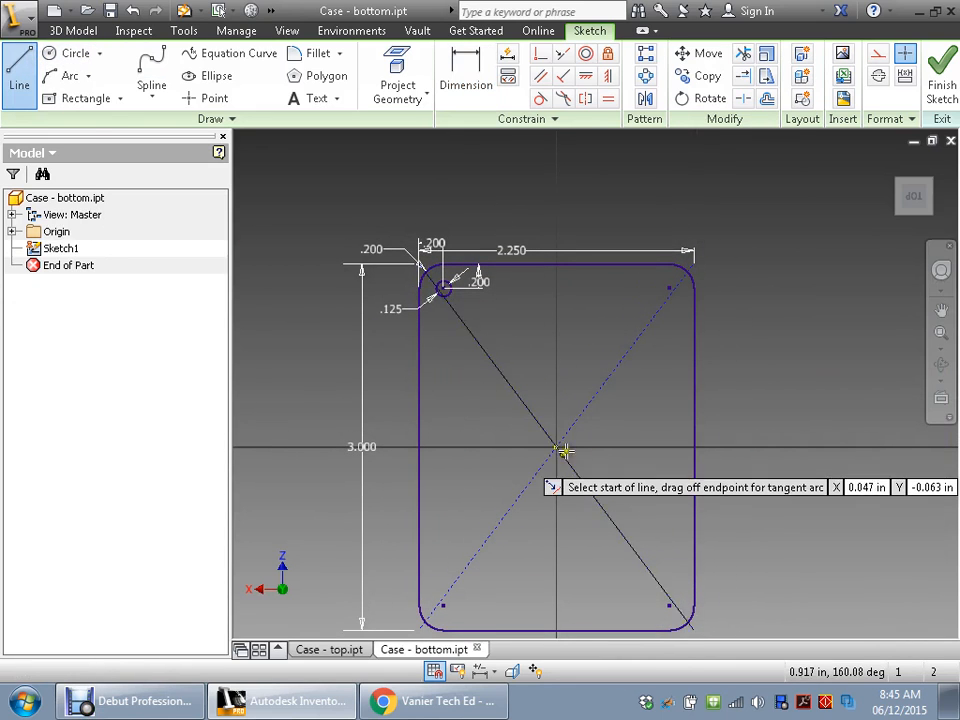
left_click(557, 447)
left_click(557, 393)
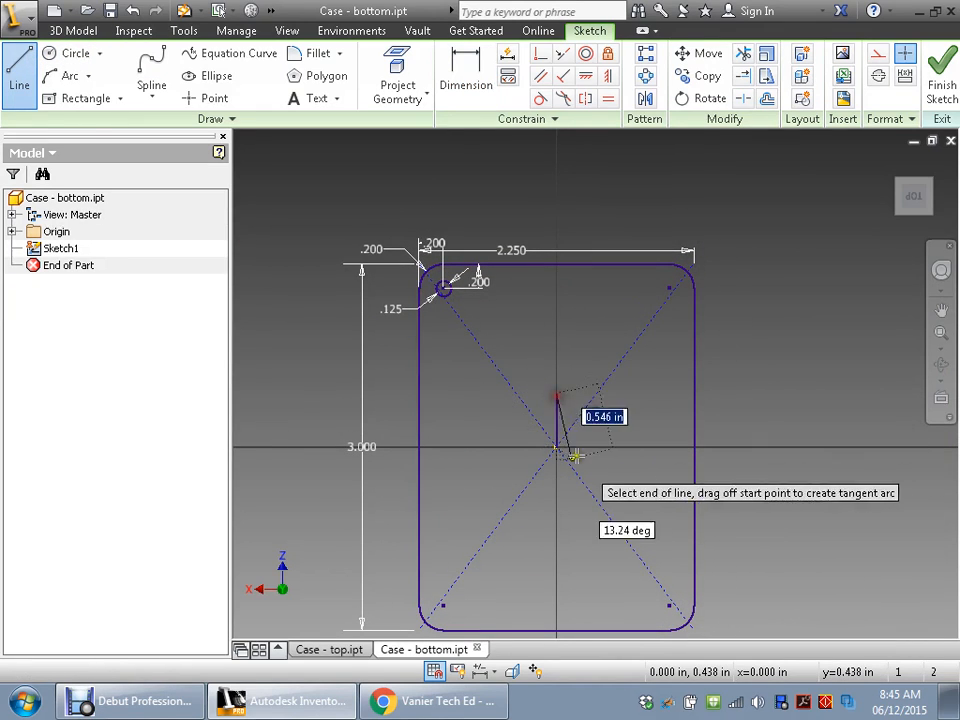
key("Escape")
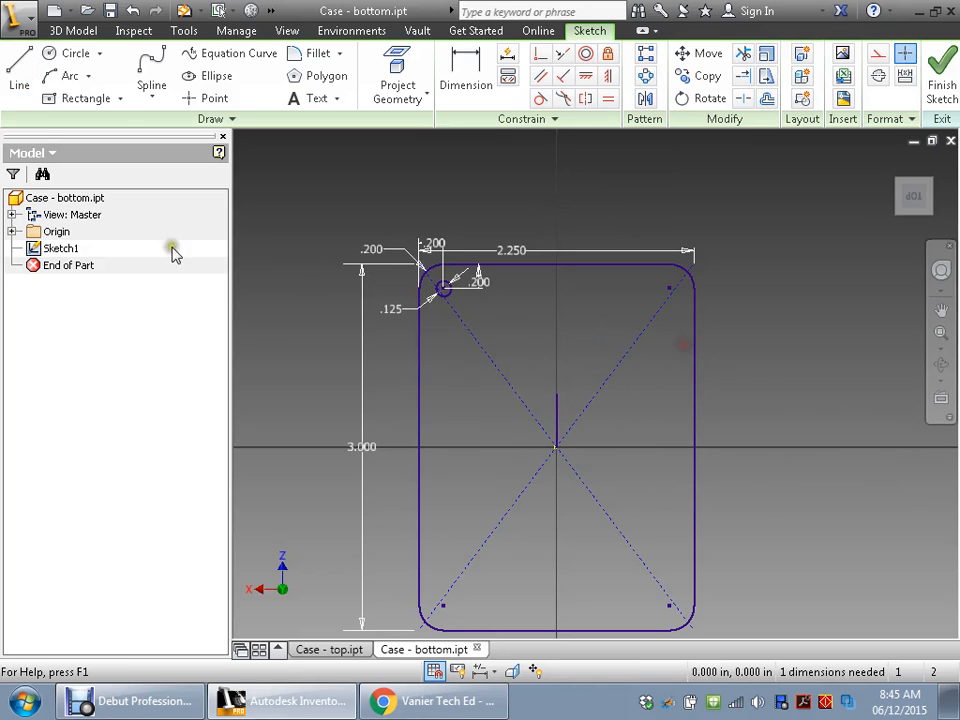
Draw a short horizontal line from the rectangle's center point toward its left edge as a second mirror line.
left_click(20, 70)
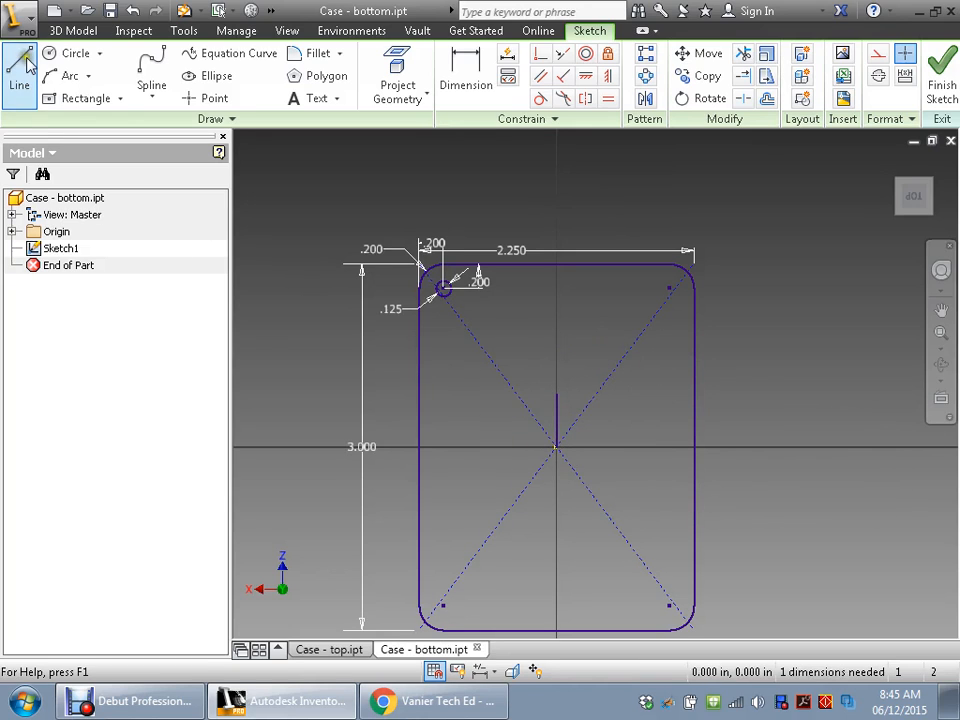
left_click(557, 447)
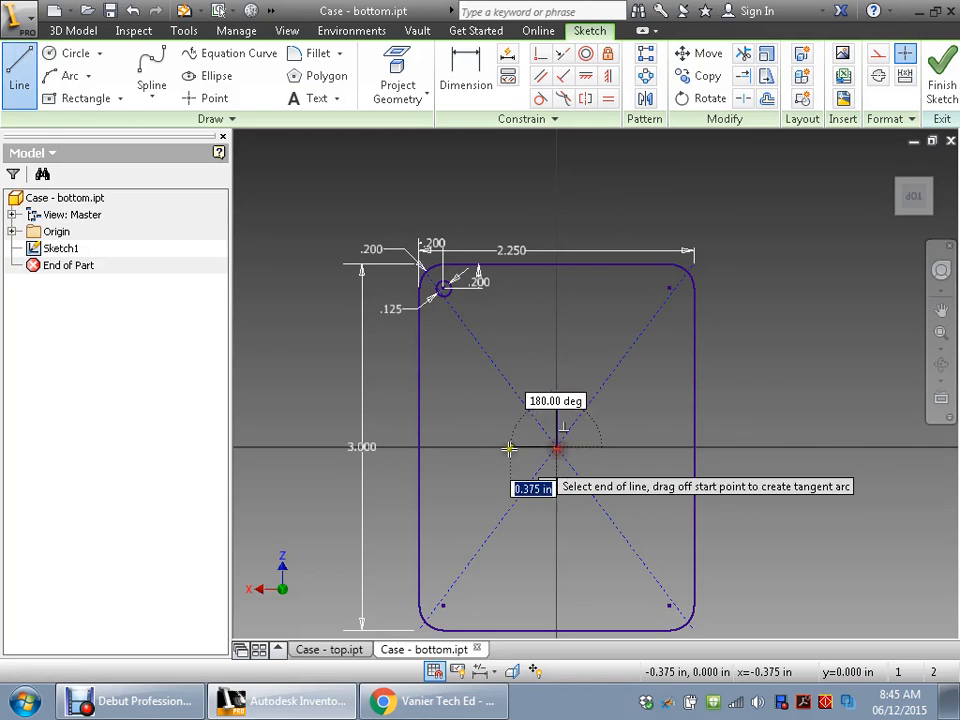
left_click(562, 445)
key("Escape")
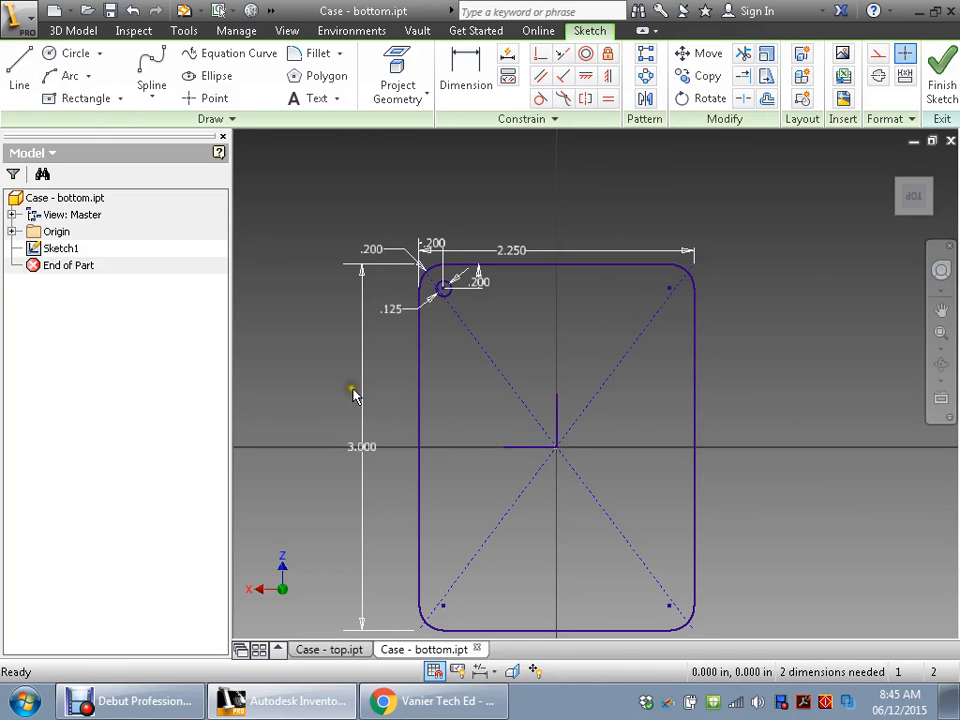
Mirror the corner screw hole circle across the short vertical center line and finish the Mirror command.
left_click(645, 98)
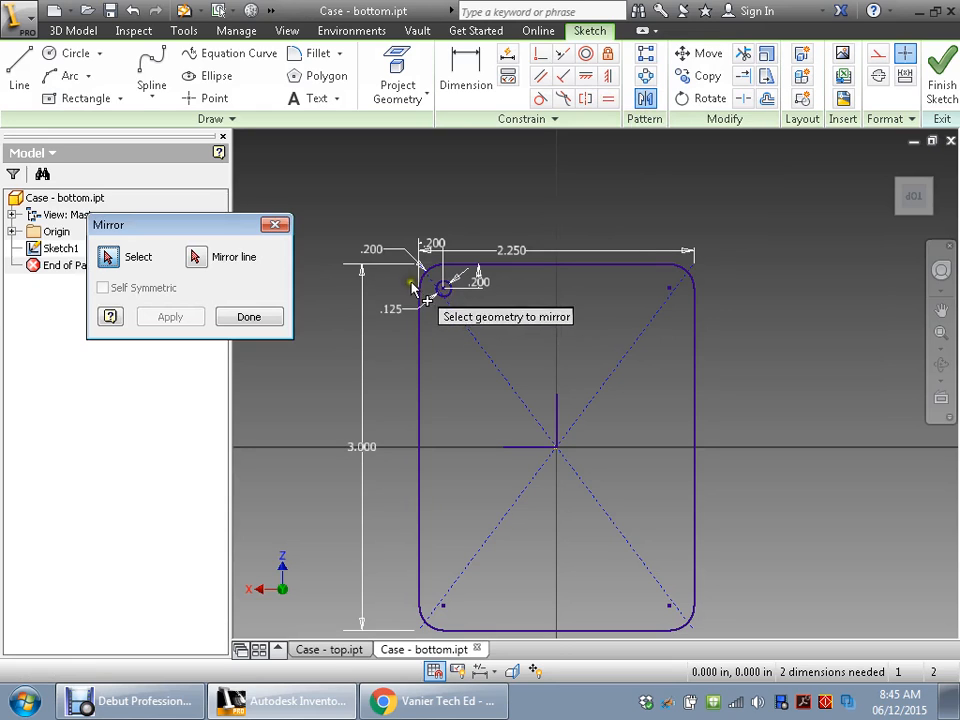
left_click(444, 289)
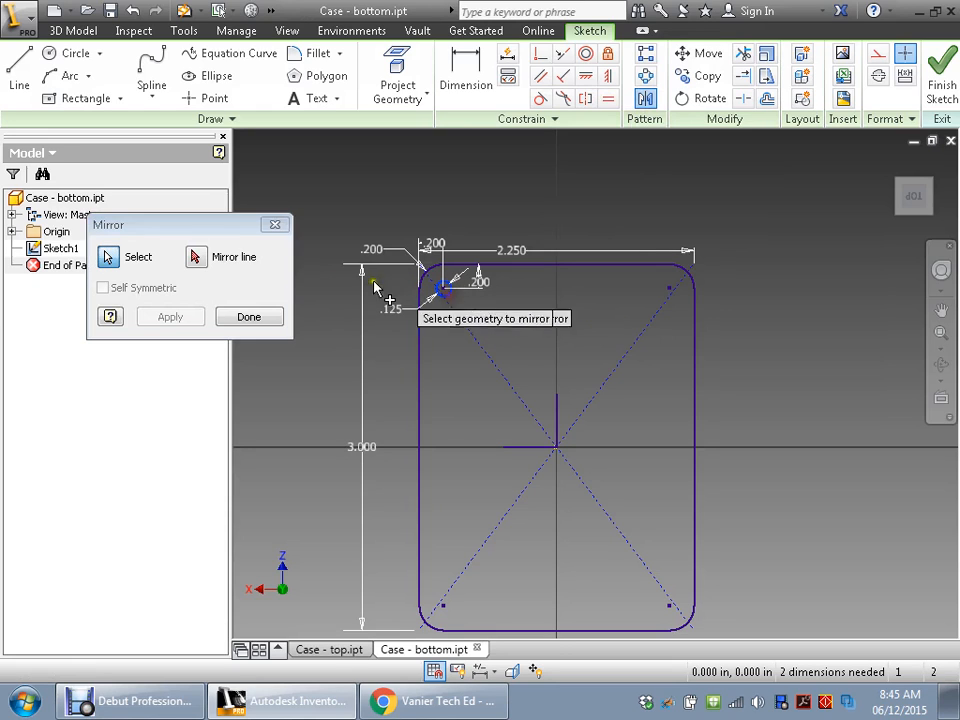
left_click(197, 257)
left_click(557, 410)
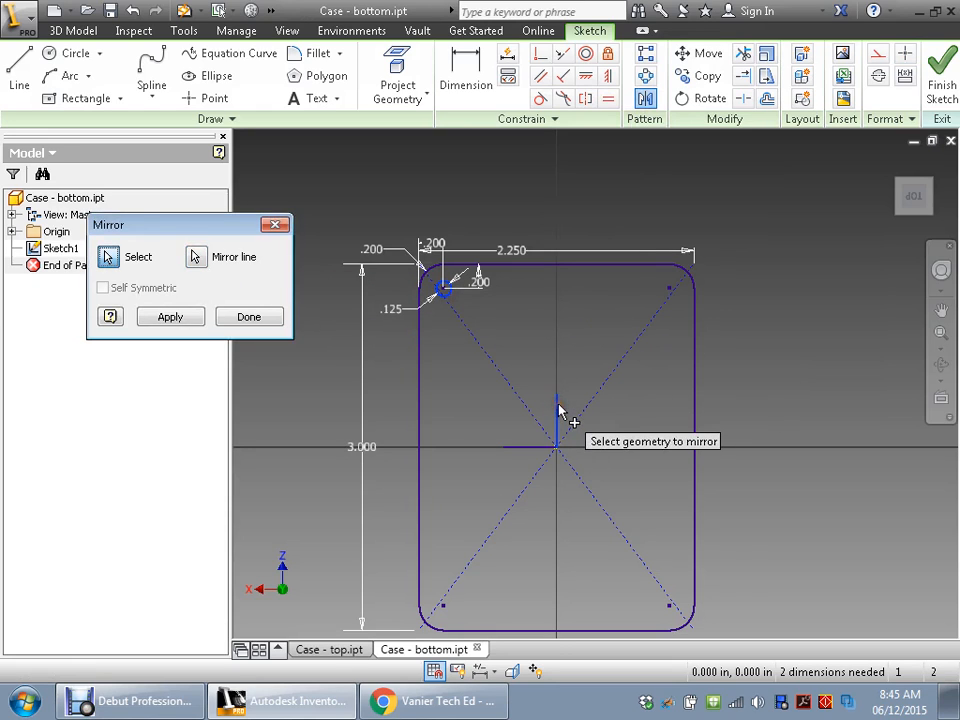
left_click(166, 318)
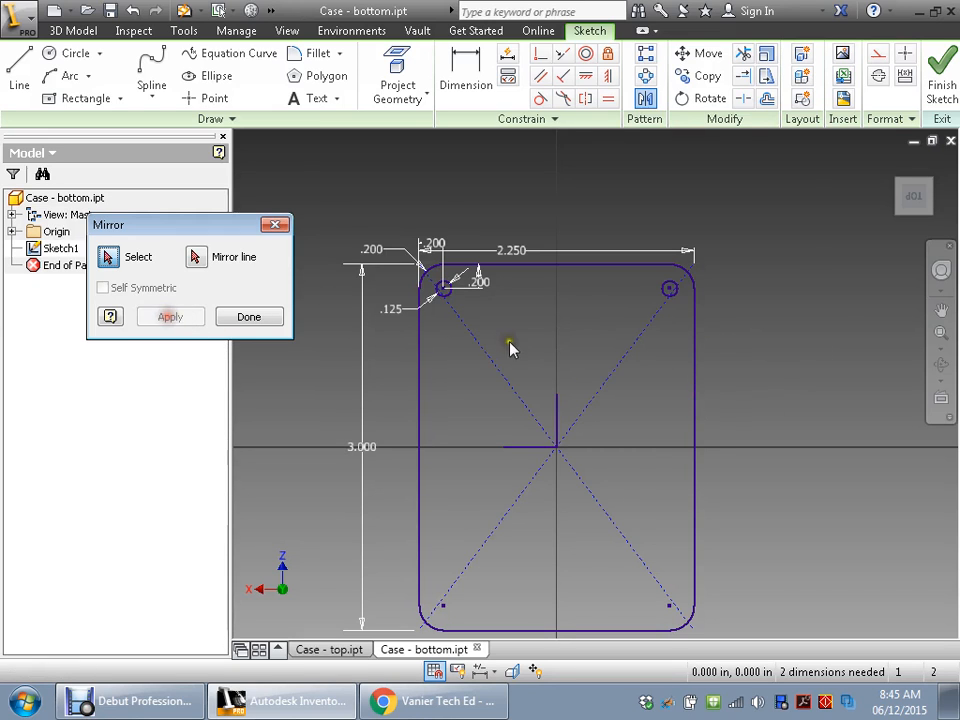
scroll(510, 347, "up", 2)
scroll(568, 357, "down", 2)
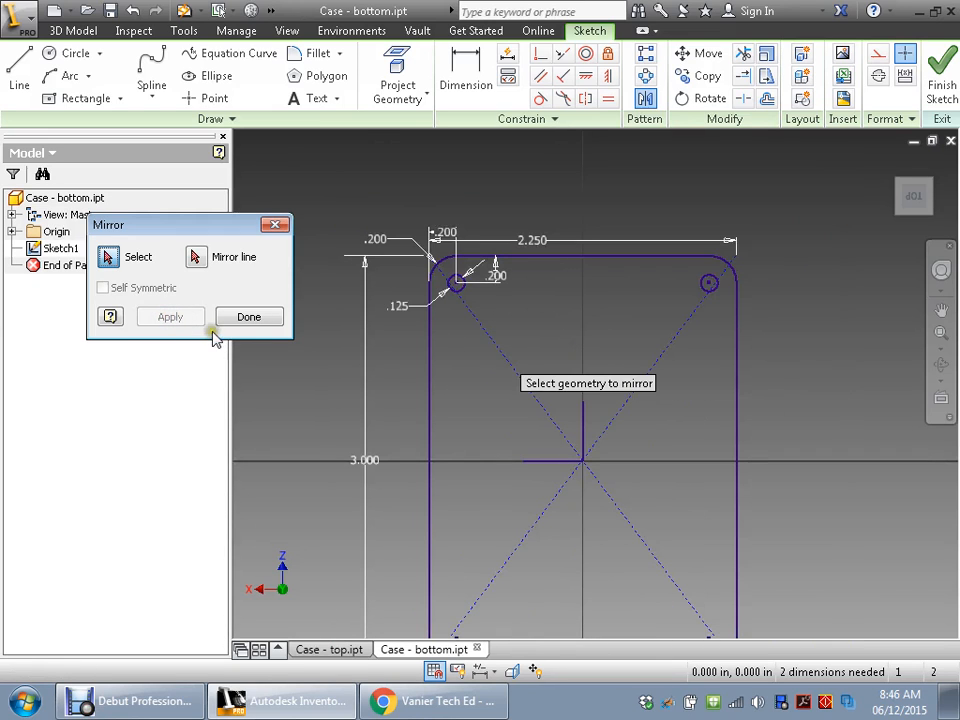
left_click(249, 317)
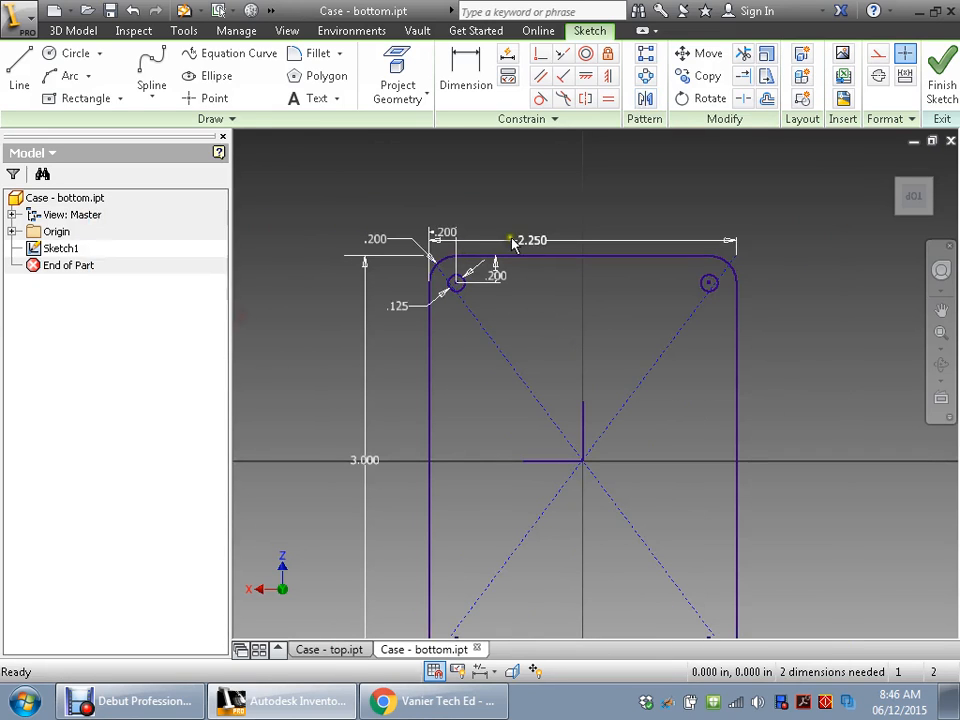
Mirror the two upper corner screw hole circles across the short horizontal center line and finish the Mirror command.
left_click(648, 100)
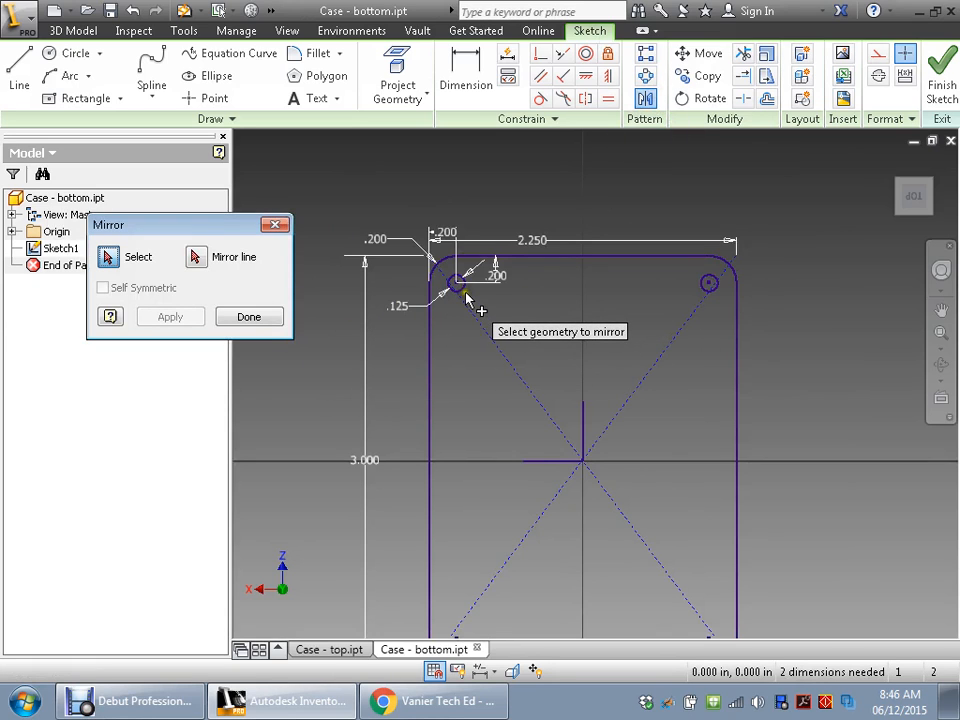
left_click(456, 283)
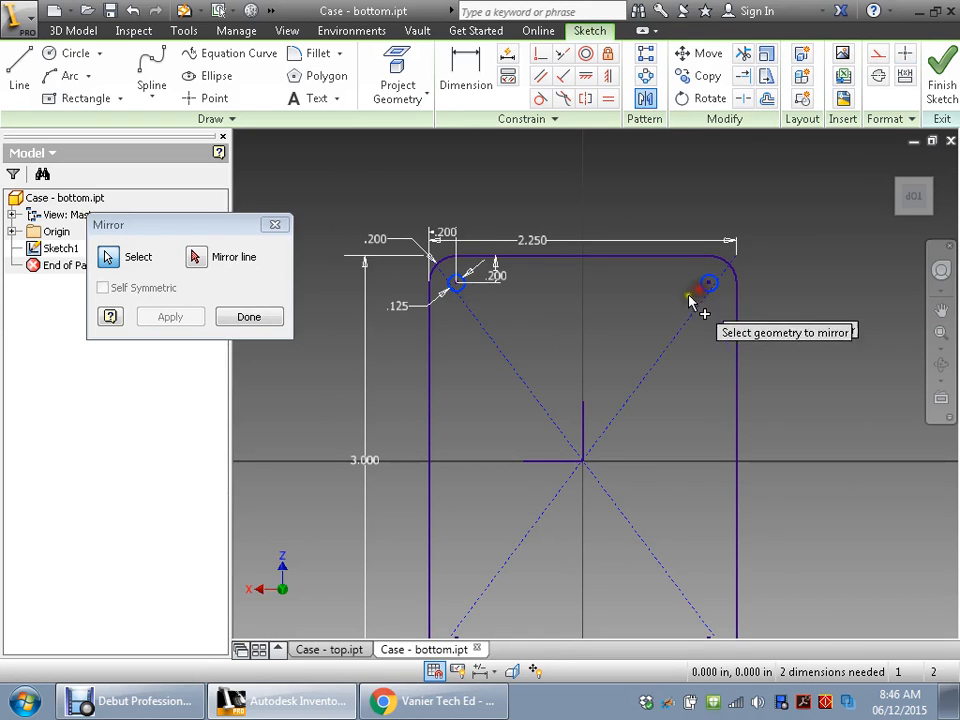
left_click(192, 257)
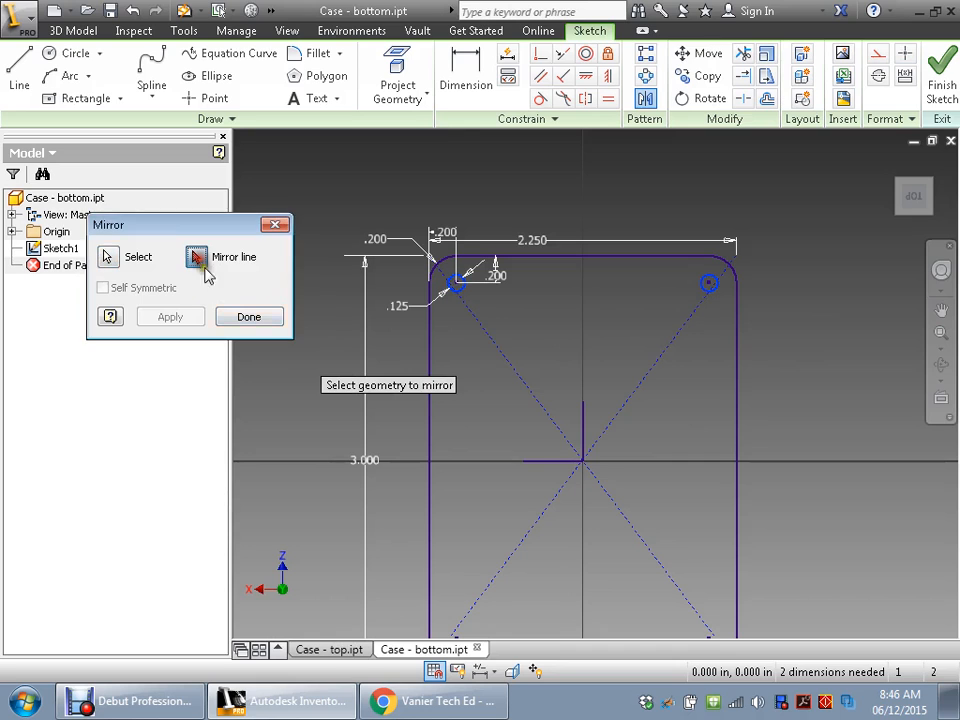
left_click(533, 460)
left_click(176, 320)
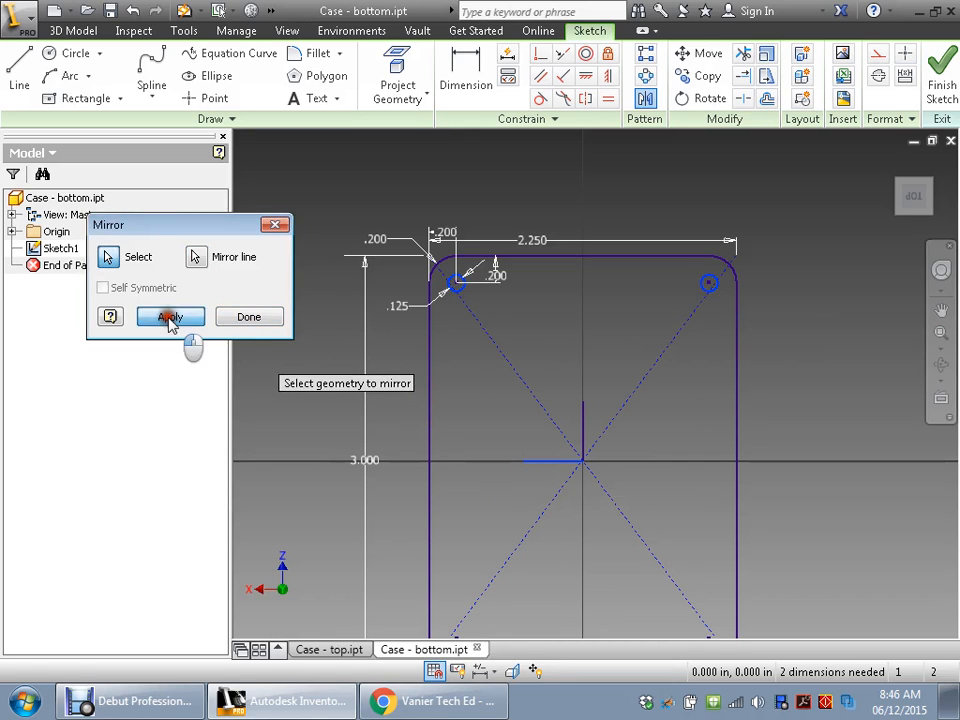
mouse_move(493, 561)
middle_mouse_down()
mouse_move(493, 491)
mouse_move(484, 511)
middle_mouse_up()
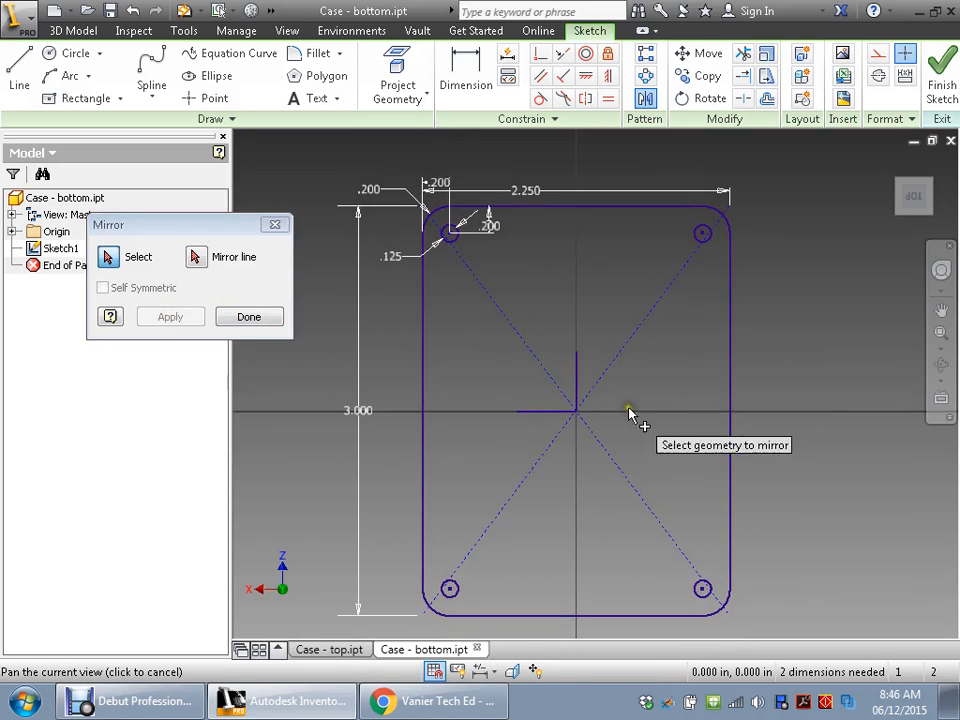
left_click(250, 314)
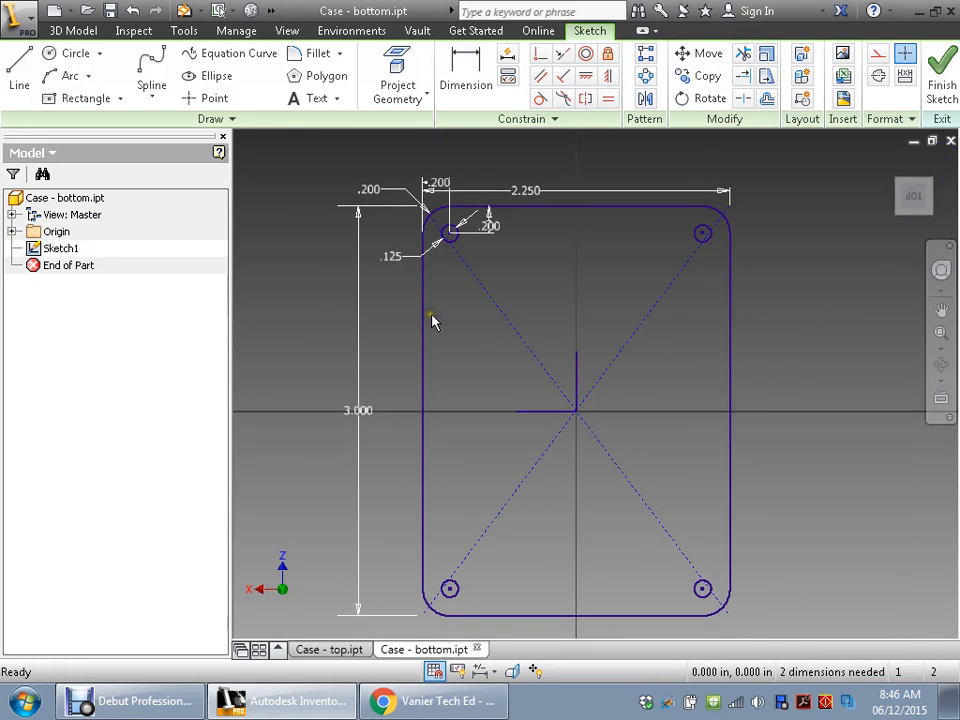
Finish the sketch and extrude the rounded rectangle profile, excluding the screw holes, by 0.125 in.
scroll(432, 318, "down", 3)
scroll(480, 327, "up", 5)
middle_click_drag(526, 305, 514, 317)
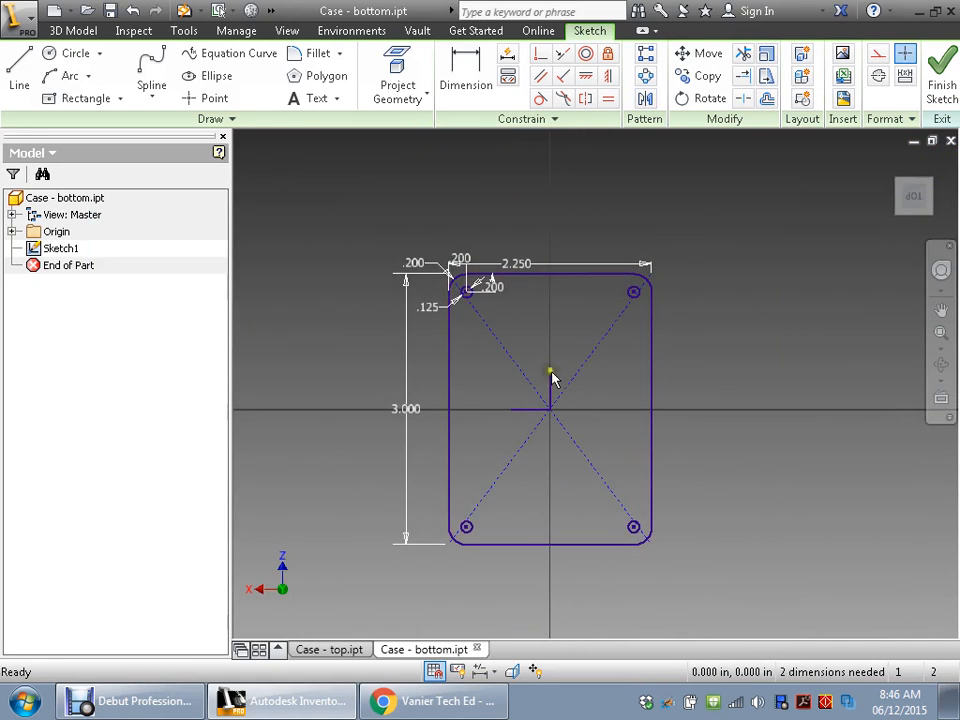
left_click(945, 70)
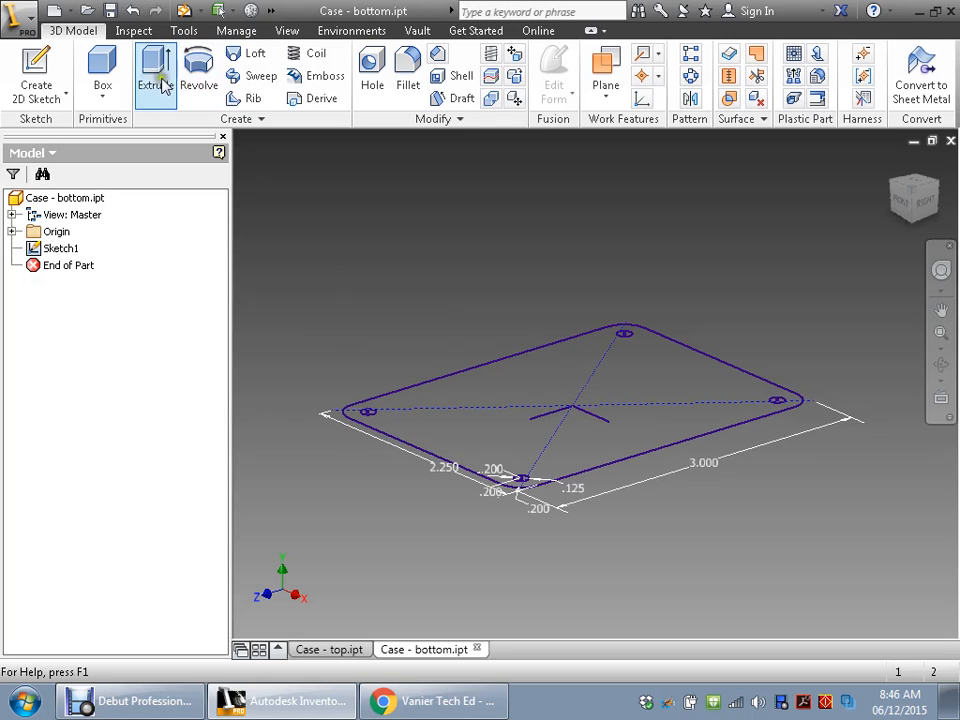
left_click(147, 65)
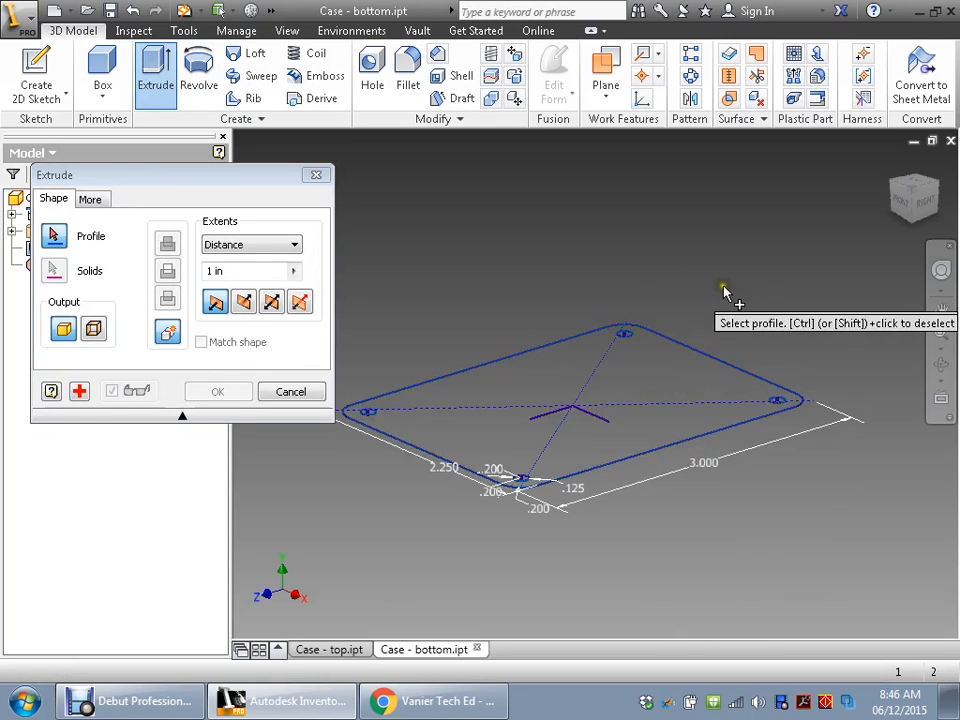
left_click(664, 393)
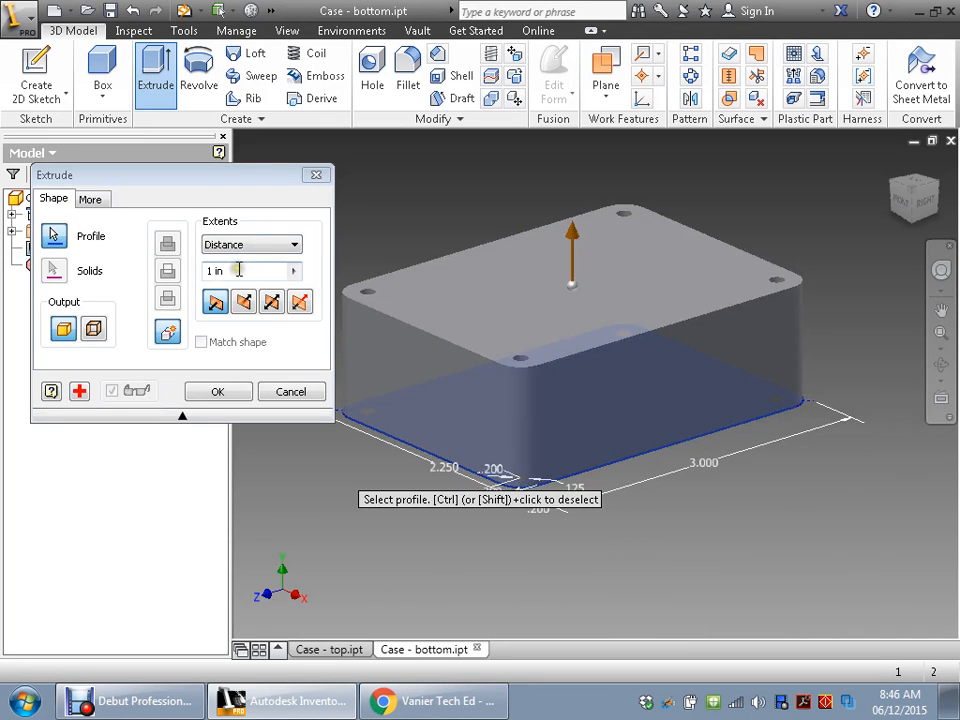
left_click_drag(238, 270, 206, 272)
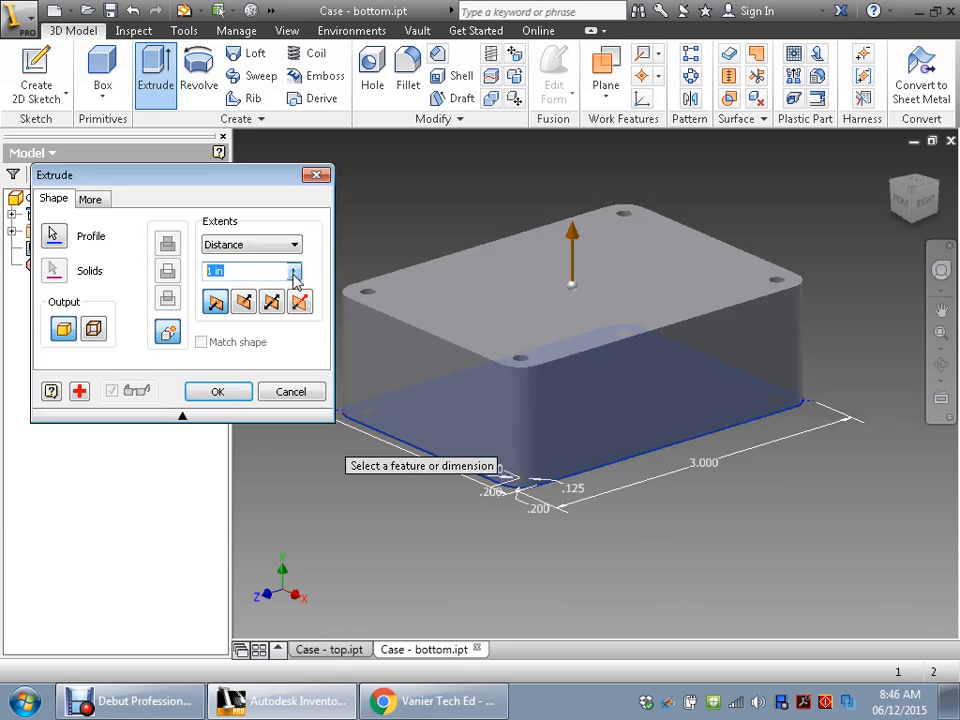
type(".125")
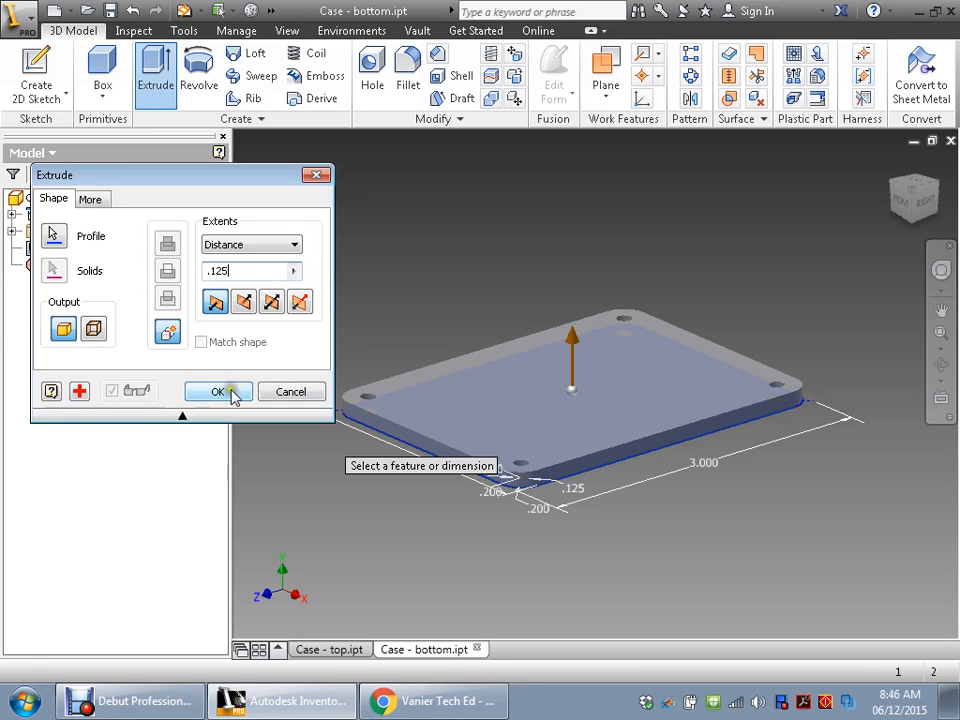
left_click(218, 391)
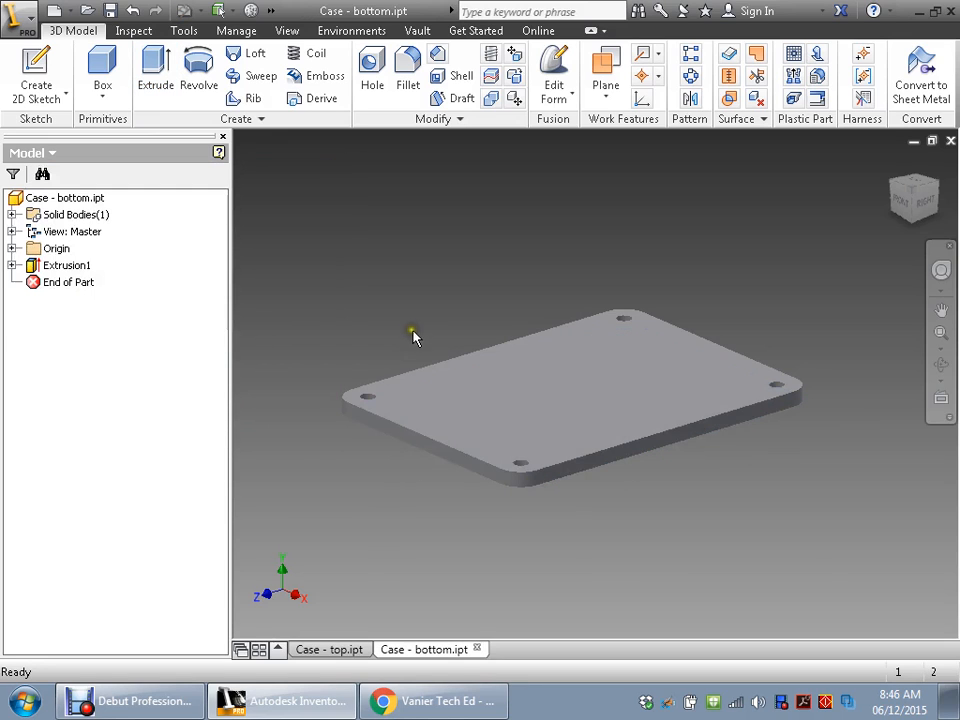
Compare the finished bottom plate with the open side of the case top, checking outline and screw holes, and return to the bottom part.
middle_click_drag(413, 335, 420, 360, "shift")
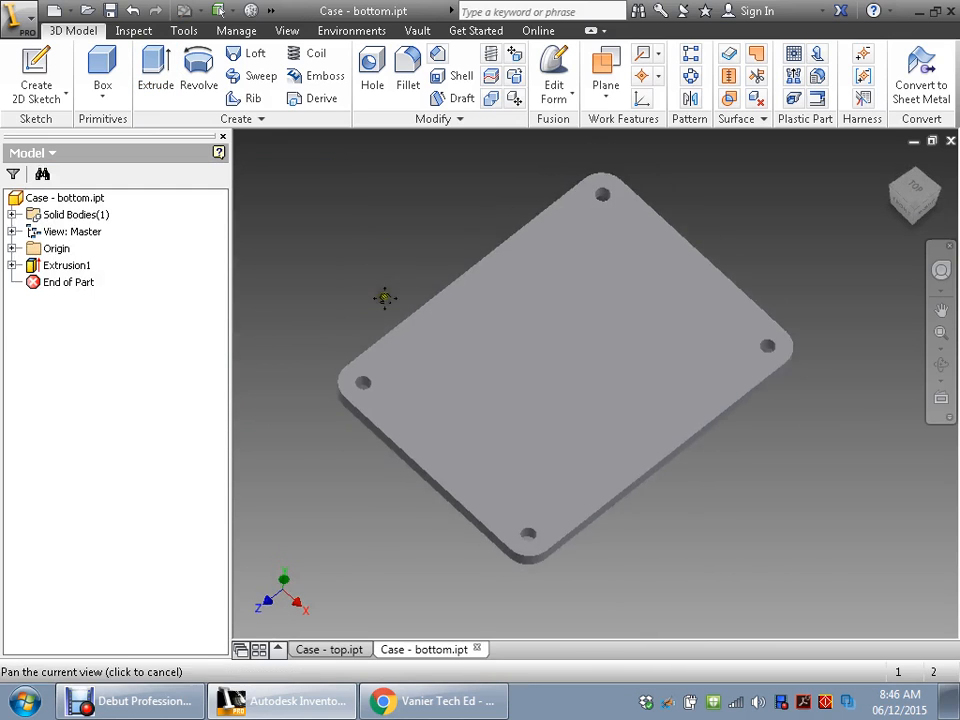
middle_click_drag(384, 298, 392, 360)
left_click(330, 650)
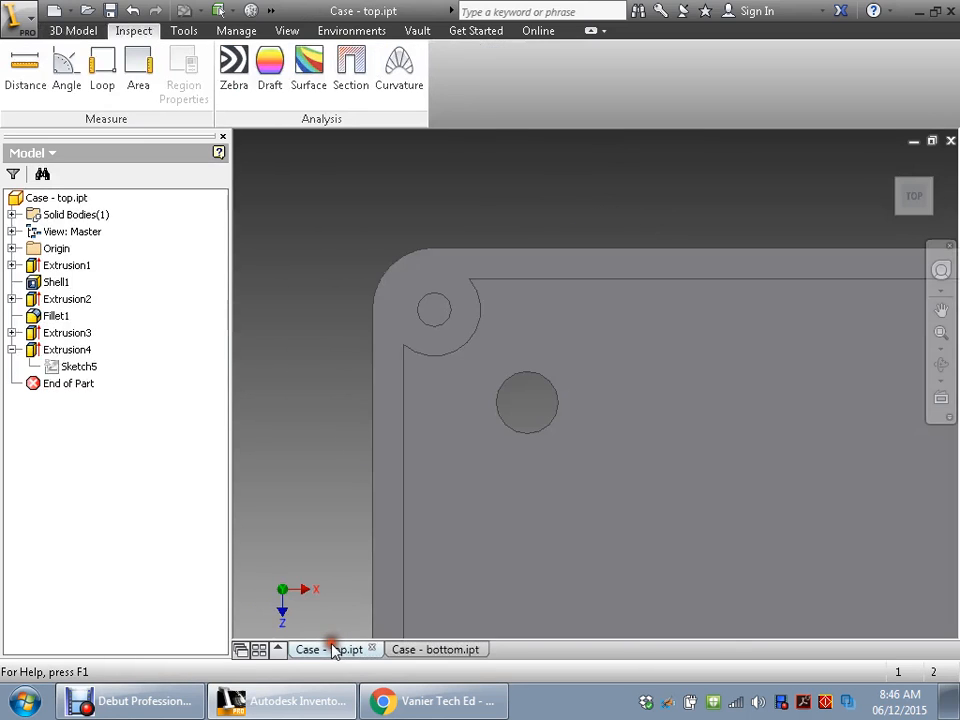
scroll(519, 525, "down", 10)
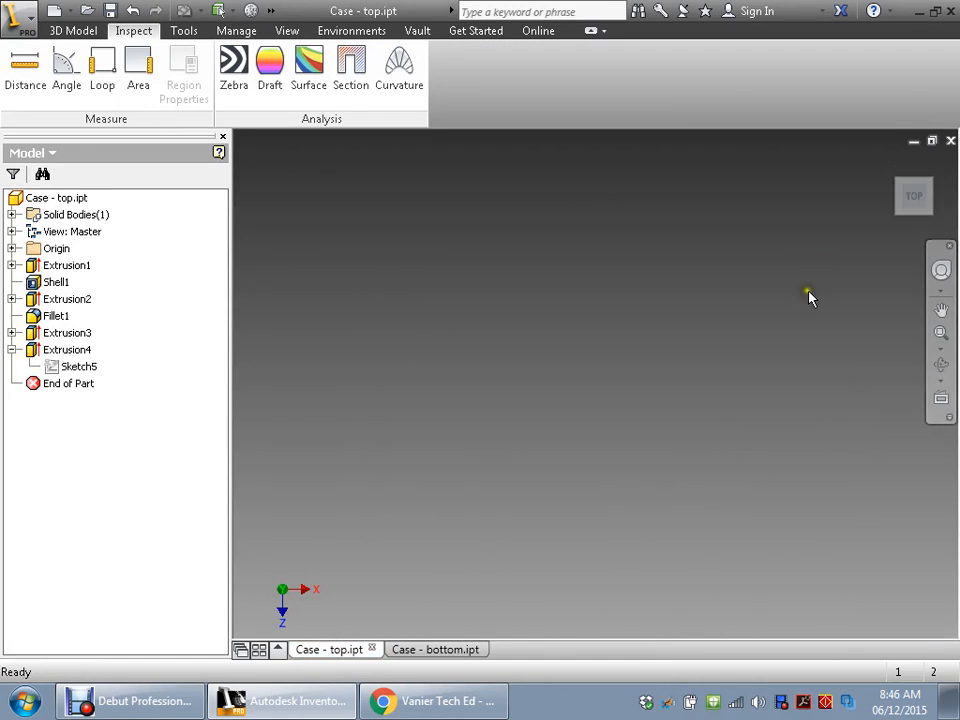
left_click(892, 164)
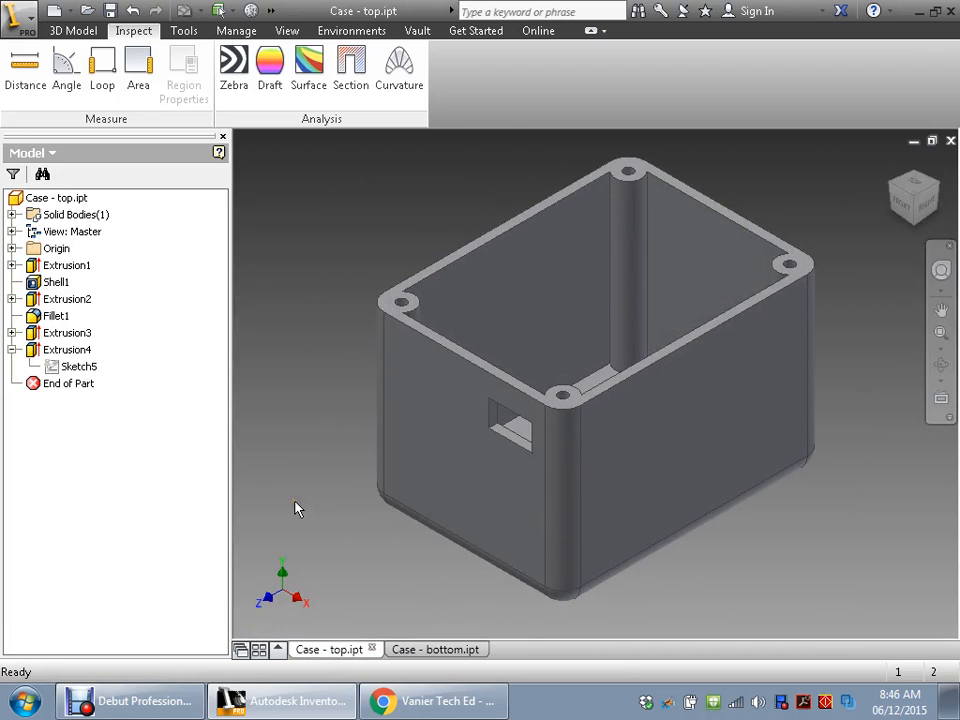
left_click(435, 649)
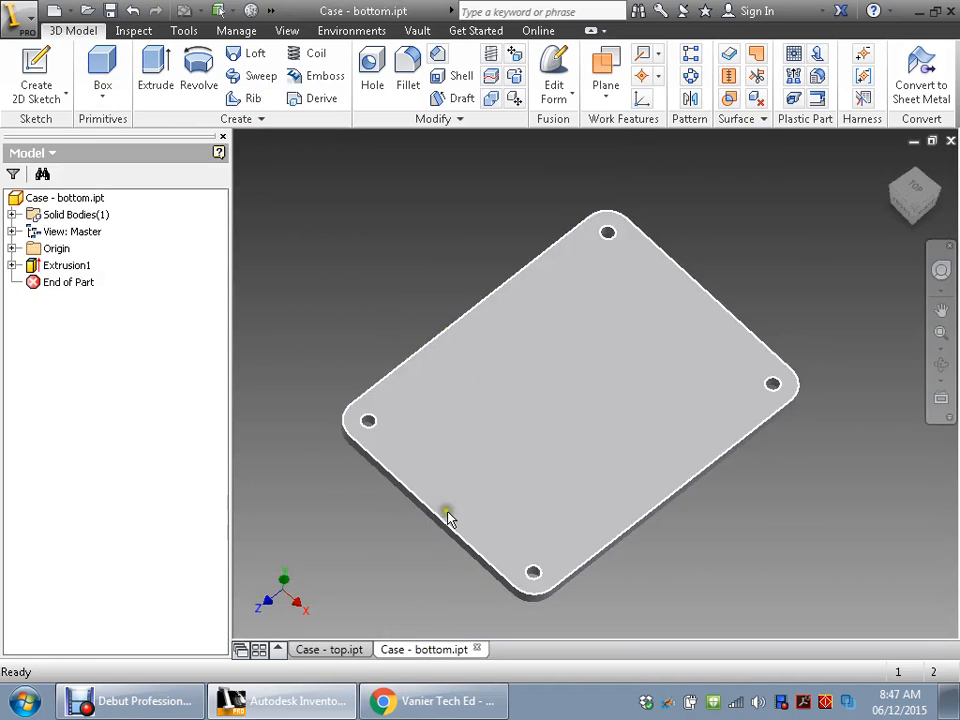
left_click(315, 649)
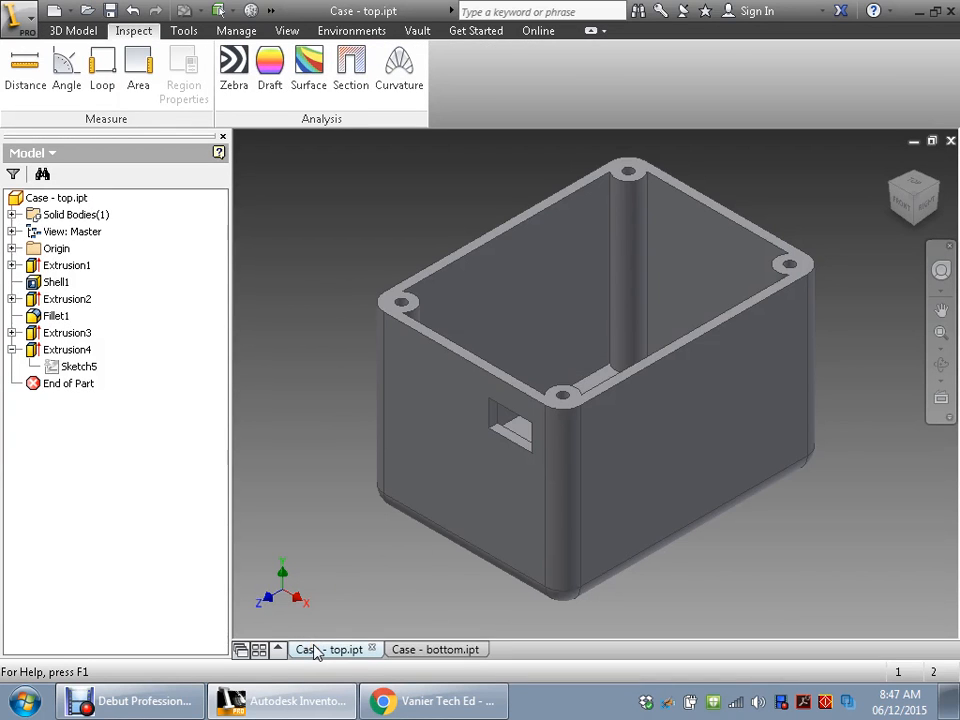
left_click(438, 650)
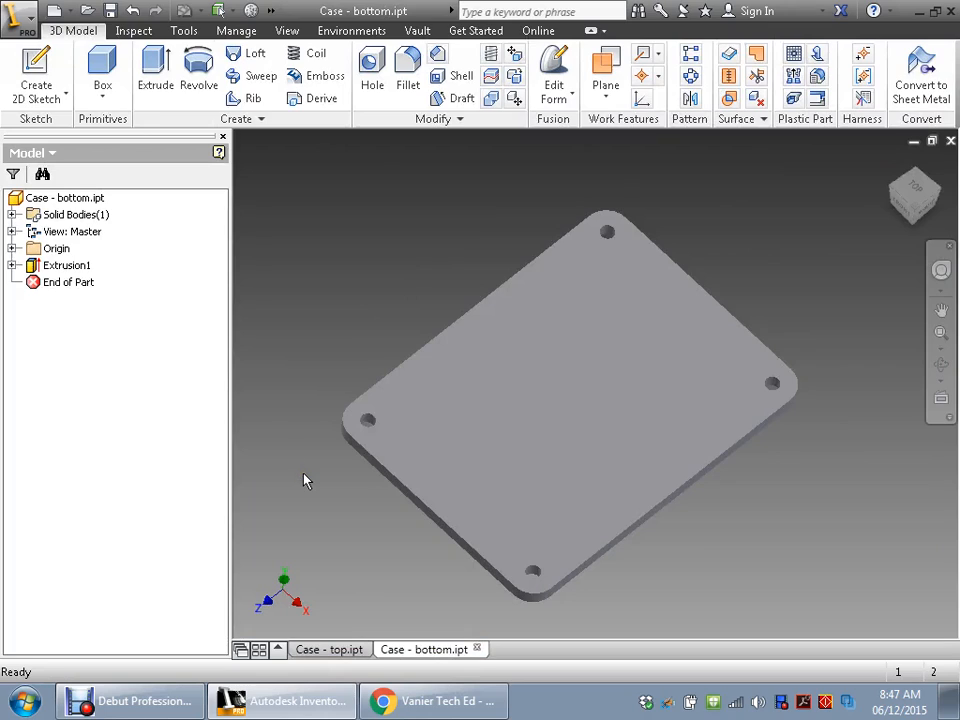